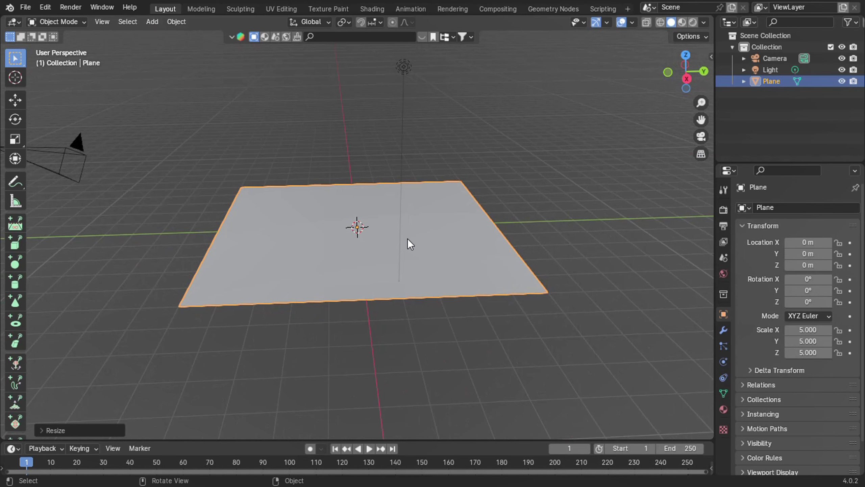
# Add a monkey mesh at the centre of the plane.
pyautogui.press('KP_0')
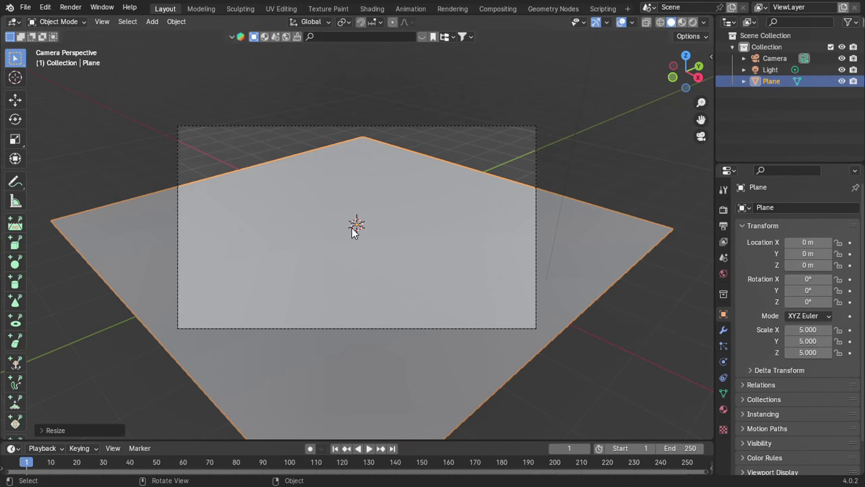
pyautogui.press('KP_0')
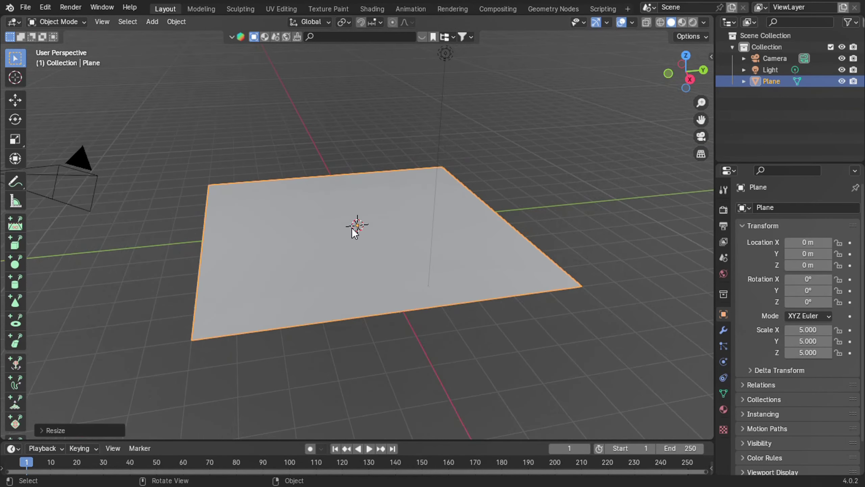
pyautogui.hotkey('shift', 'a')
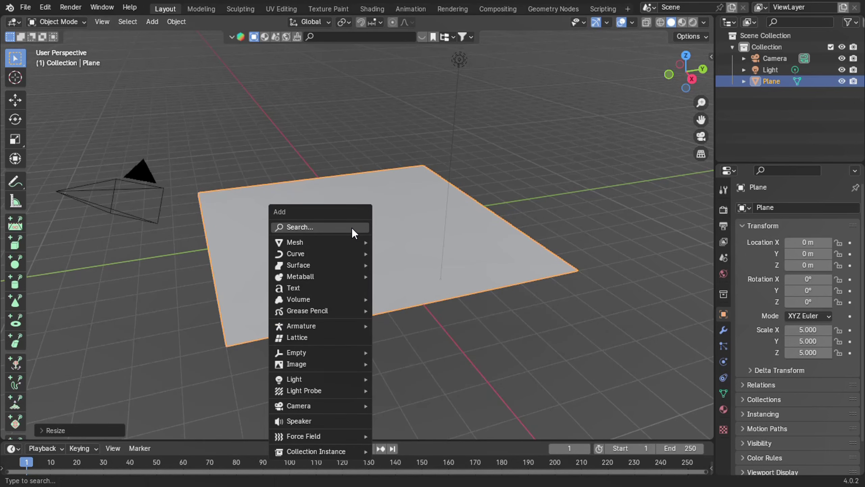
pyautogui.write('s')
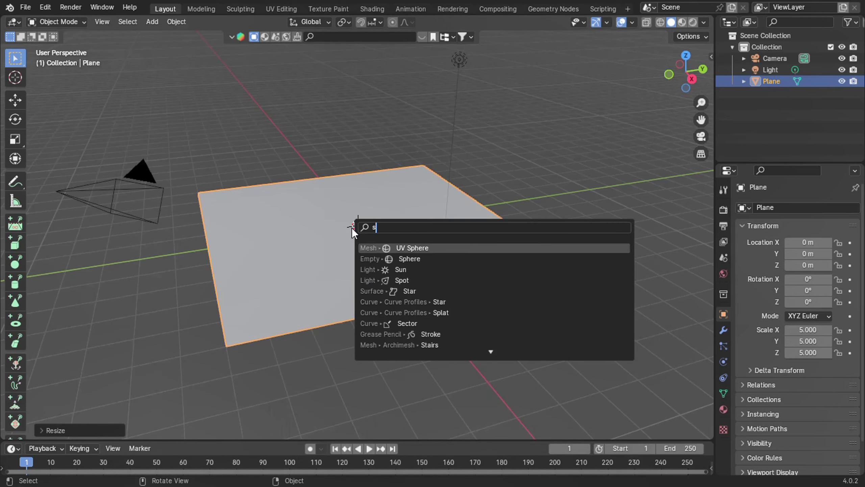
pyautogui.write('uz')
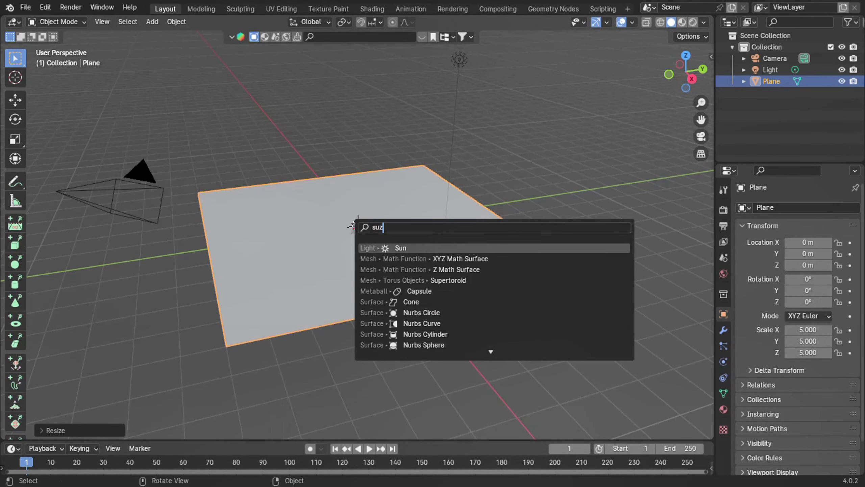
pyautogui.press('BackSpace')
pyautogui.press('BackSpace')
pyautogui.press('BackSpace')
pyautogui.write('mon')
pyautogui.press('Return')
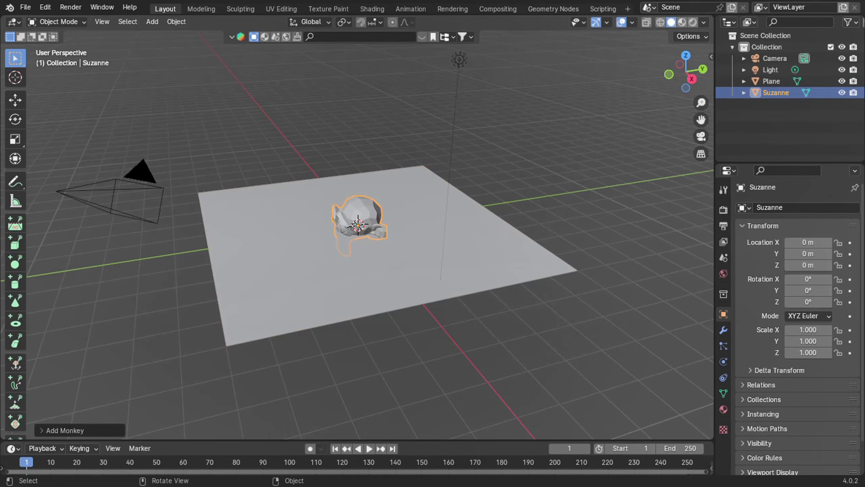
# Rotate the monkey about -35° around the X axis and raise it about 0.5 m along Z.
pyautogui.moveTo(363, 235); pyautogui.dragTo(370, 228, button='middle')
pyautogui.press('r')
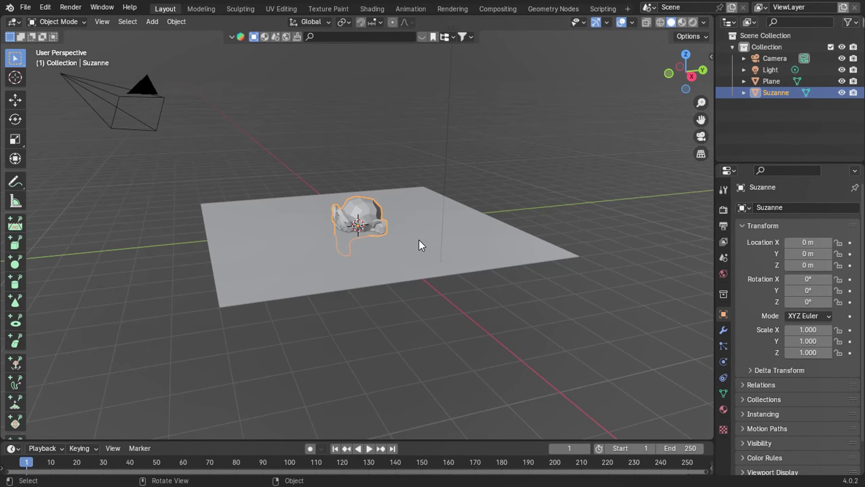
pyautogui.press('x')
pyautogui.click(449, 247)
pyautogui.press('g')
pyautogui.press('z')
pyautogui.click(440, 236)
# Fine-tune the monkey's height in side view to about 0.55 m so it rests on the plane.
pyautogui.press('KP_3')
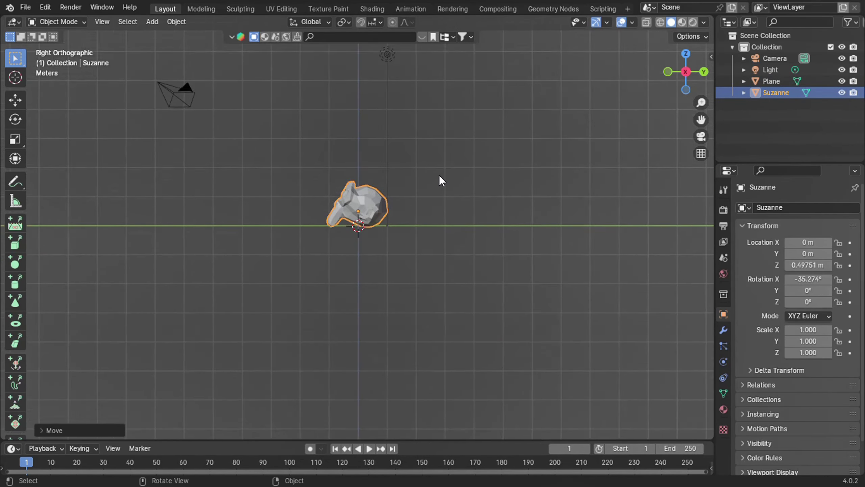
pyautogui.scroll(7, 401, 184)
pyautogui.press('g')
pyautogui.press('z')
pyautogui.click(401, 180)
pyautogui.moveTo(401, 180); pyautogui.dragTo(503, 177, button='middle')
pyautogui.scroll(-5, 503, 177)
# Extrude the plane's two rear edges upward along Z to form two adjoining walls.
pyautogui.click(504, 178)
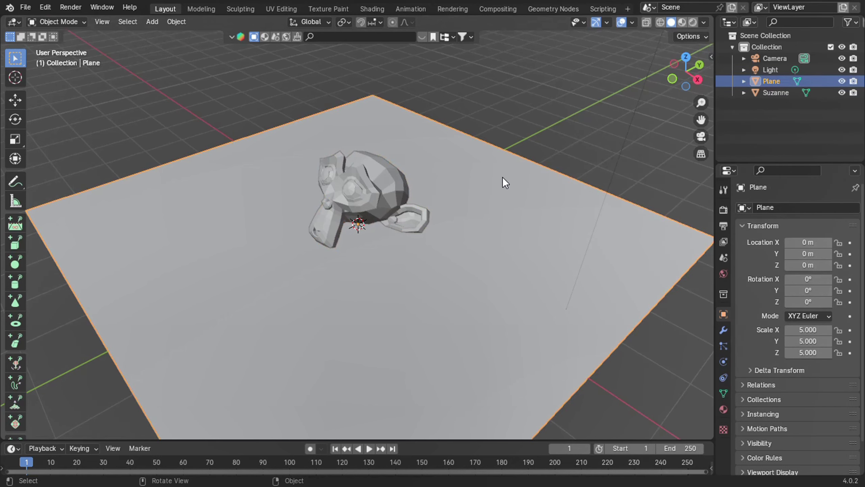
pyautogui.press('Tab')
pyautogui.click(374, 95)
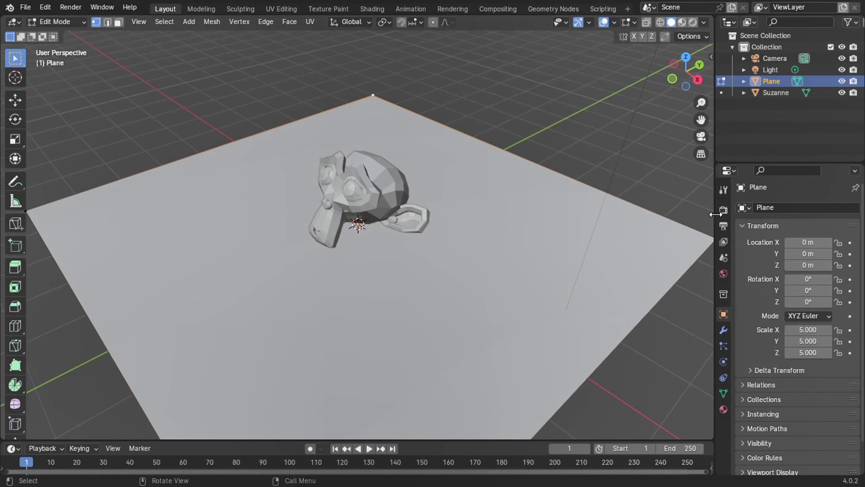
pyautogui.click(107, 22)
pyautogui.click(254, 142)
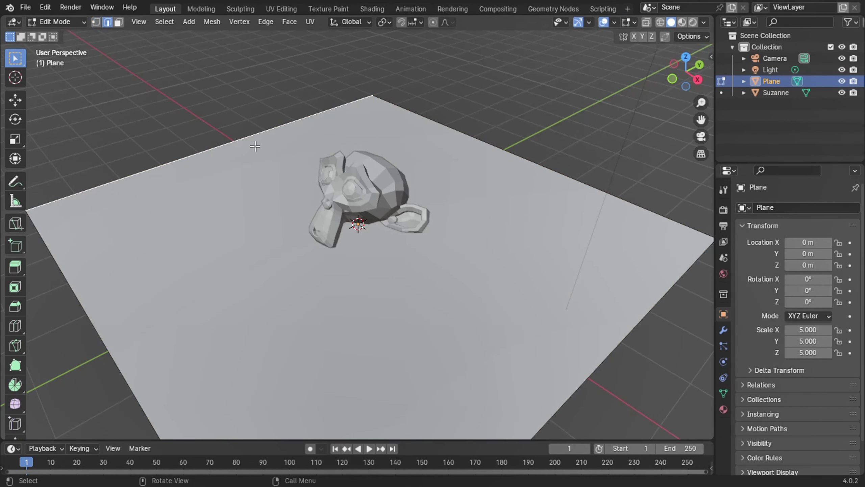
pyautogui.keyDown('shift'); pyautogui.click(449, 128); pyautogui.keyUp('shift')
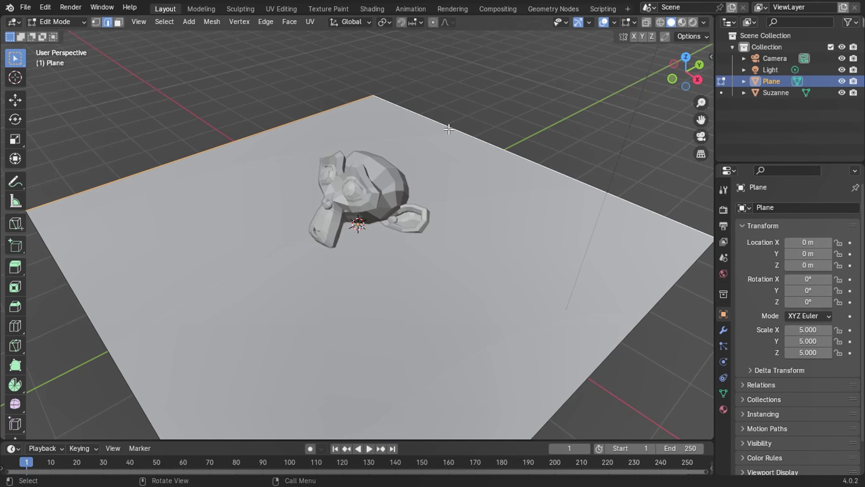
pyautogui.press('e')
pyautogui.press('z')
pyautogui.click(410, 375)
pyautogui.scroll(-3, 412, 360)
pyautogui.click(366, 202)
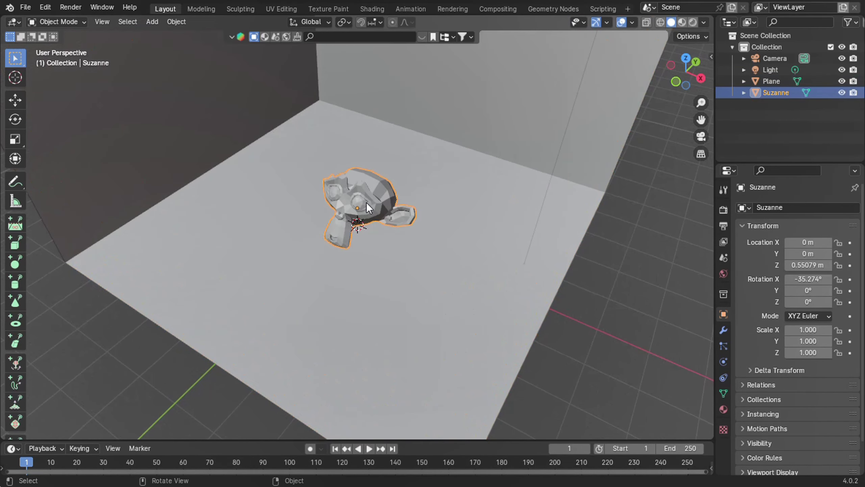
pyautogui.moveTo(394, 202); pyautogui.dragTo(395, 202, button='middle')
pyautogui.press('g')
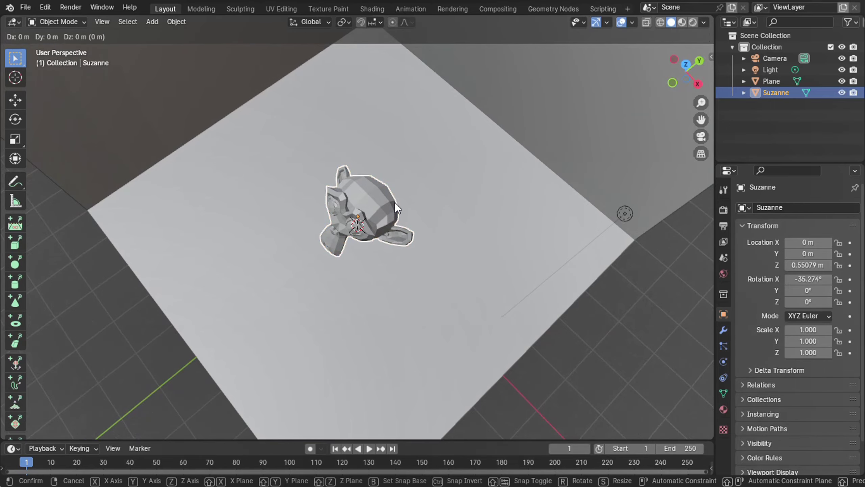
pyautogui.click(395, 102)
pyautogui.hotkey('ctrl', 'z')
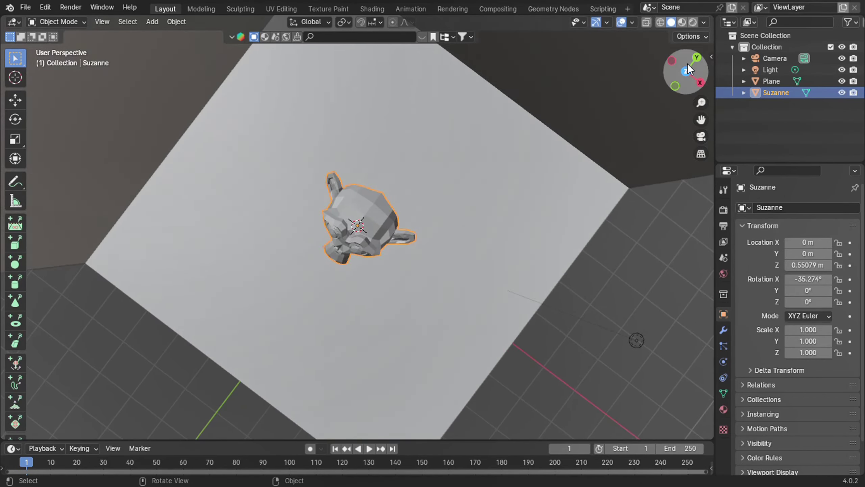
# Move the monkey towards the wall corner, to about X -1.62 m and Y 1.71 m, and rotate it about 49° around Z.
pyautogui.click(686, 68)
pyautogui.press('g')
pyautogui.click(277, 103)
pyautogui.moveTo(276, 163); pyautogui.dragTo(303, 126, button='middle')
pyautogui.press('r')
pyautogui.press('z')
pyautogui.click(342, 185)
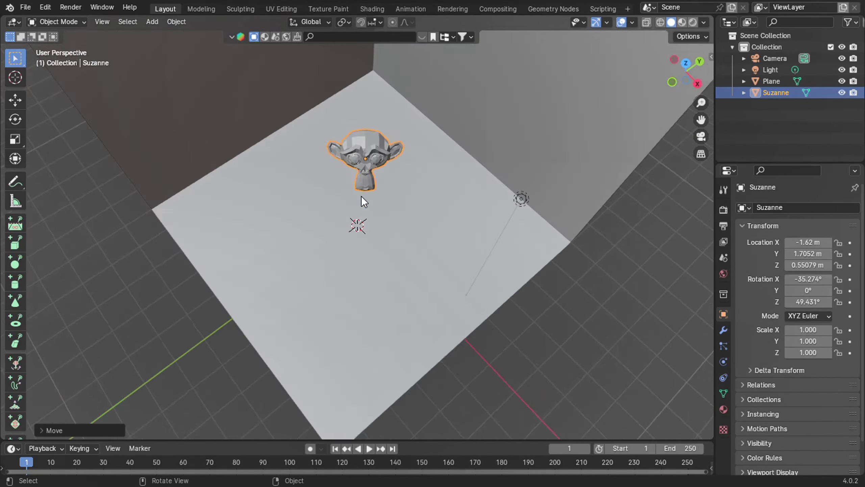
# Add a cube and place it on the floor beside the monkey at X -2 m, Y -1 m, Z 1 m, using snapping.
pyautogui.hotkey('shift', 'a')
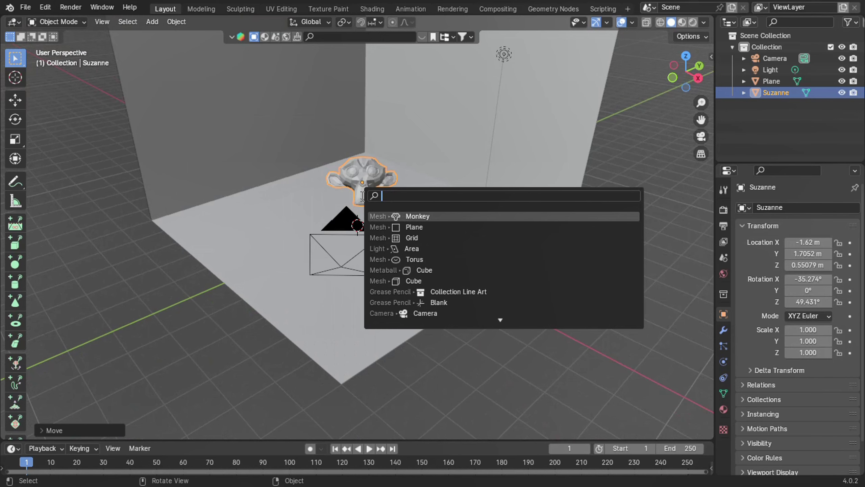
pyautogui.write('cube')
pyautogui.press('Return')
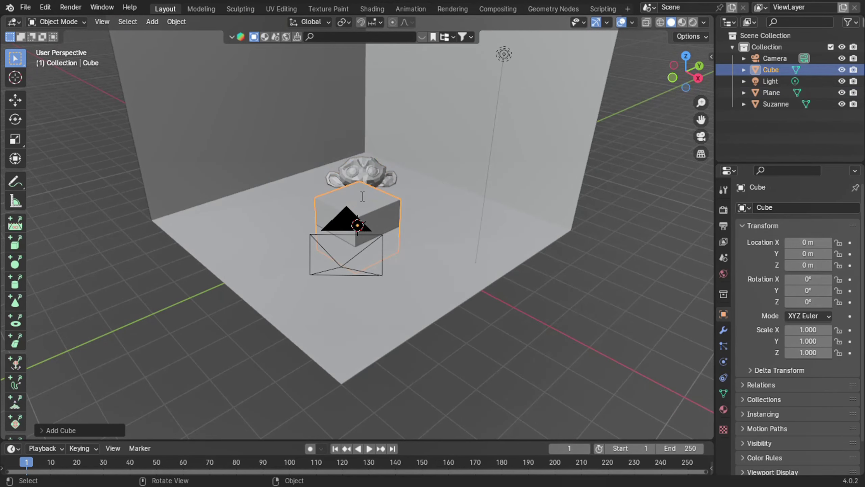
pyautogui.moveTo(362, 196); pyautogui.dragTo(369, 100, button='middle')
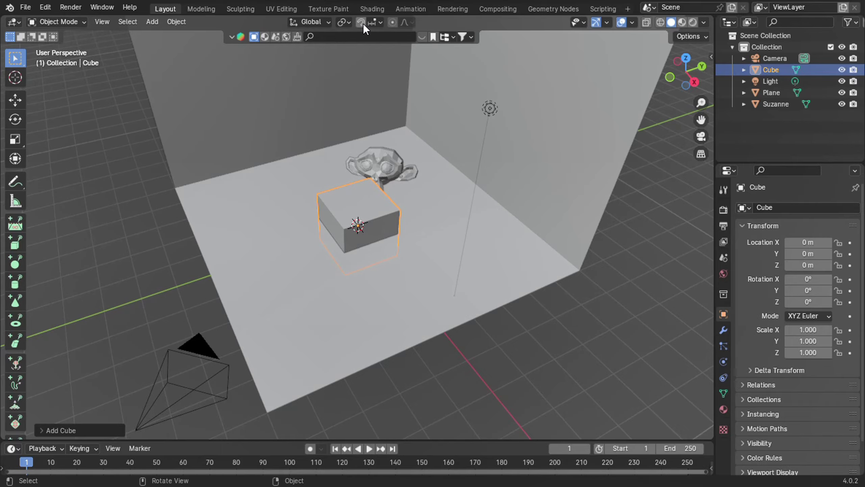
pyautogui.press('g')
pyautogui.click(338, 153)
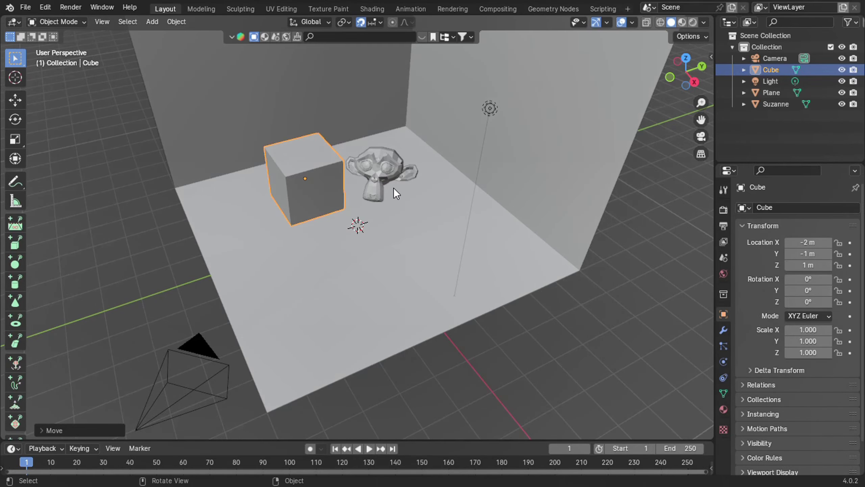
pyautogui.moveTo(393, 188); pyautogui.dragTo(394, 232, button='middle')
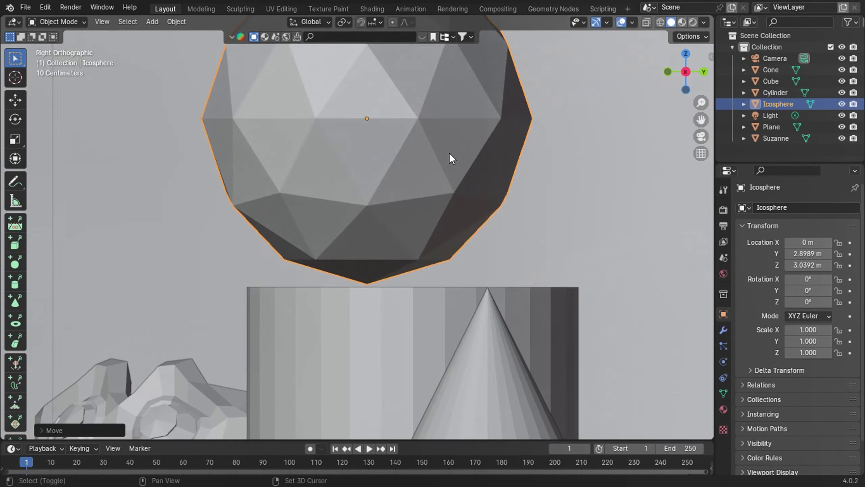
# Add an ellipsoid metaball to the scene.
pyautogui.hotkey('shift', 'a')
pyautogui.moveTo(364, 264)
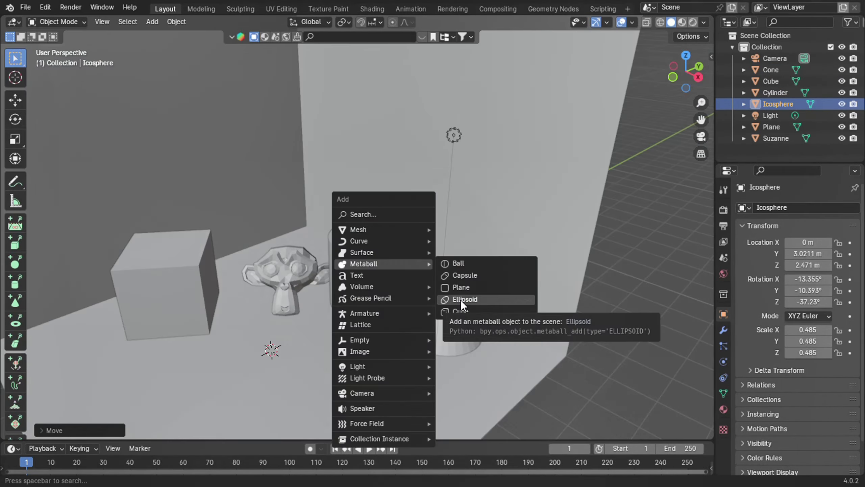
pyautogui.click(463, 300)
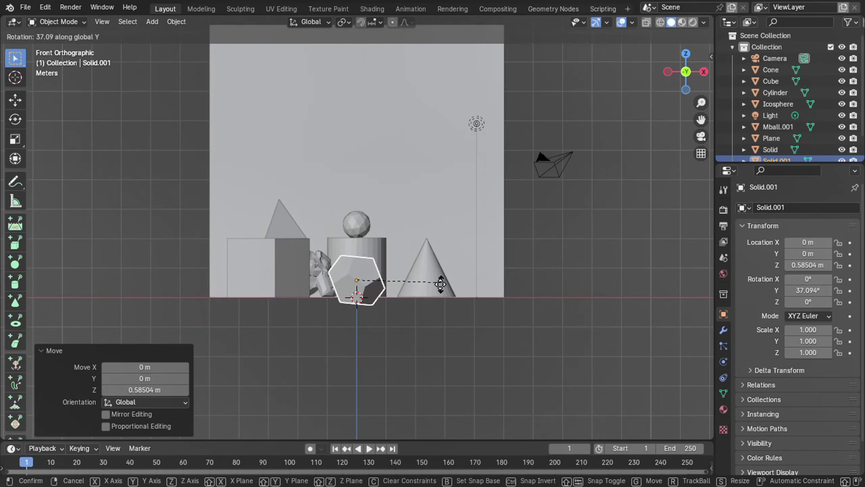
pyautogui.hotkey('shift', 'a')
pyautogui.moveTo(385, 273)
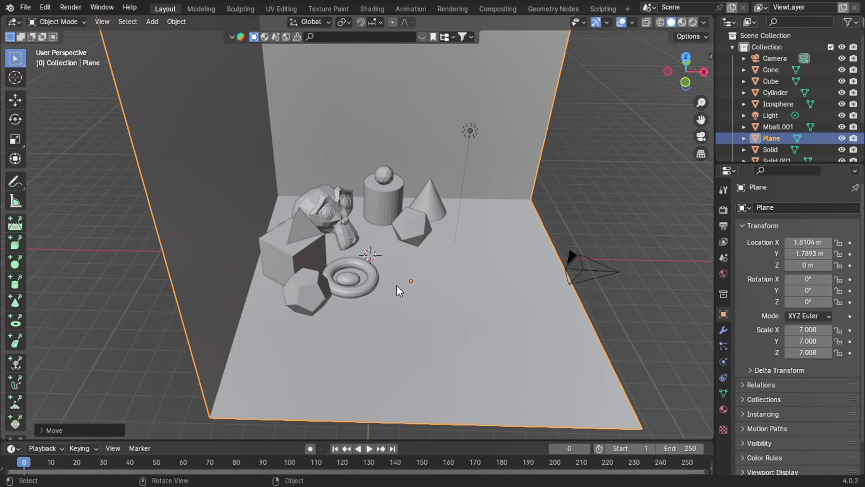
# Pull the camera back in camera view until all the objects fit inside its frame.
pyautogui.press('KP_0')
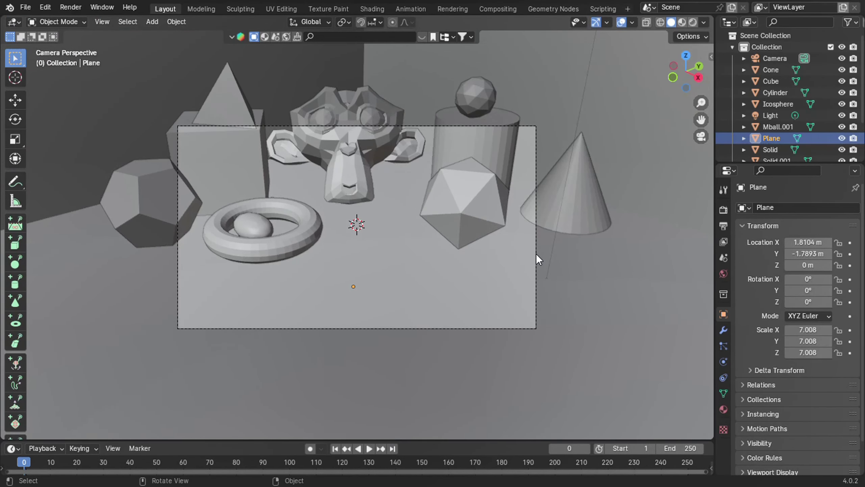
pyautogui.click(772, 60)
pyautogui.press('g')
pyautogui.press('n')
pyautogui.click(655, 191)
pyautogui.press('n')
pyautogui.scroll(-4, 357, 227)
pyautogui.press('n')
pyautogui.press('n')
# Delete the existing light and add an area light in its place.
pyautogui.click(496, 117)
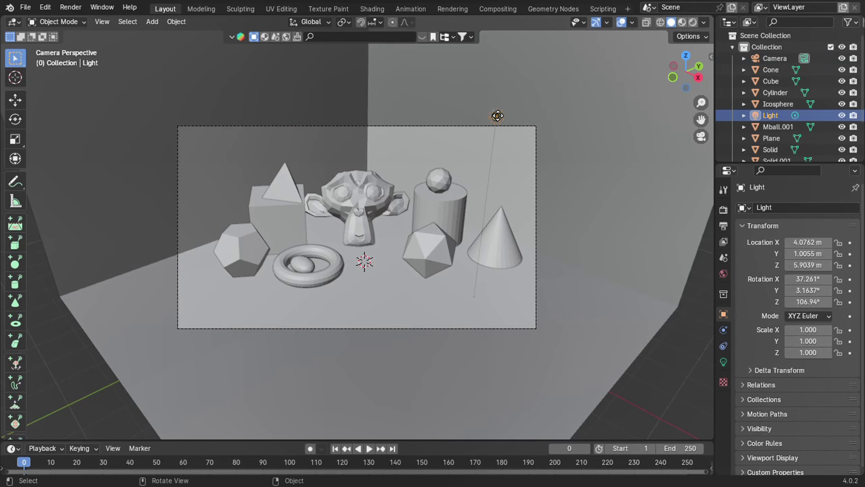
pyautogui.press('Delete')
pyautogui.hotkey('shift', 'a')
pyautogui.moveTo(499, 120)
pyautogui.write('area')
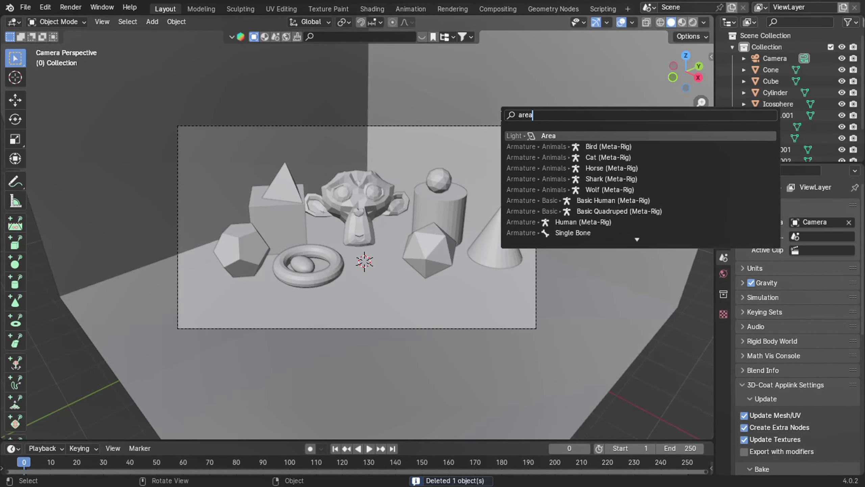
pyautogui.press('Return')
# Raise the area light to about 6.65 m and shift it in top view to about X 5.24 m, Y -3.02 m.
pyautogui.press('g')
pyautogui.press('z')
pyautogui.click(430, 149)
pyautogui.press('KP_7')
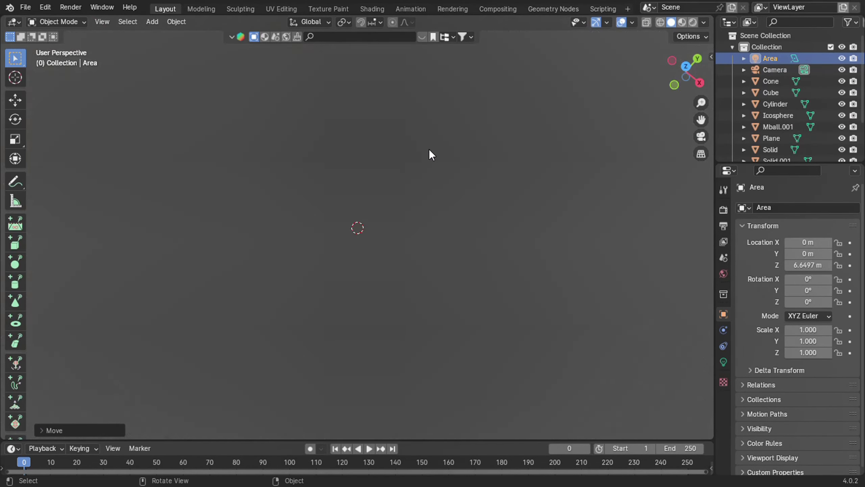
pyautogui.press('g')
pyautogui.click(558, 281)
# Enlarge the area light and angle it in front and side views so it faces the objects.
pyautogui.press('s')
pyautogui.press('KP_1')
pyautogui.press('r')
pyautogui.click(452, 173)
pyautogui.press('KP_3')
pyautogui.press('r')
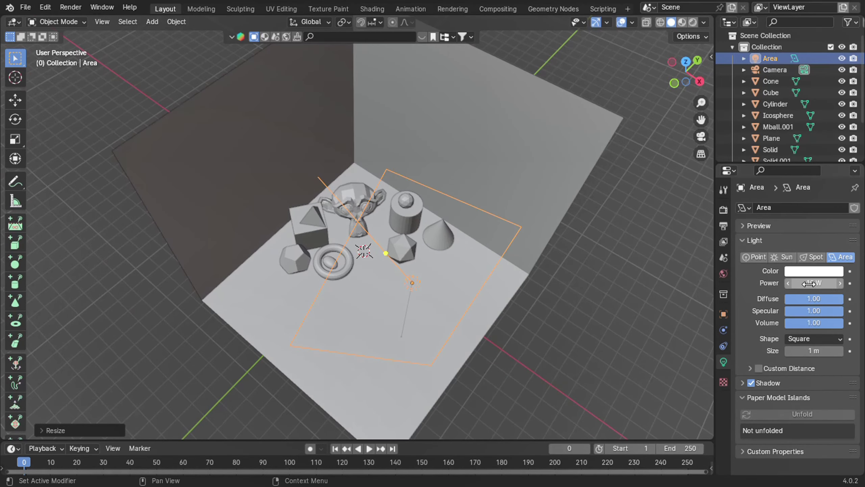
pyautogui.moveTo(522, 247); pyautogui.dragTo(827, 386, button='middle')
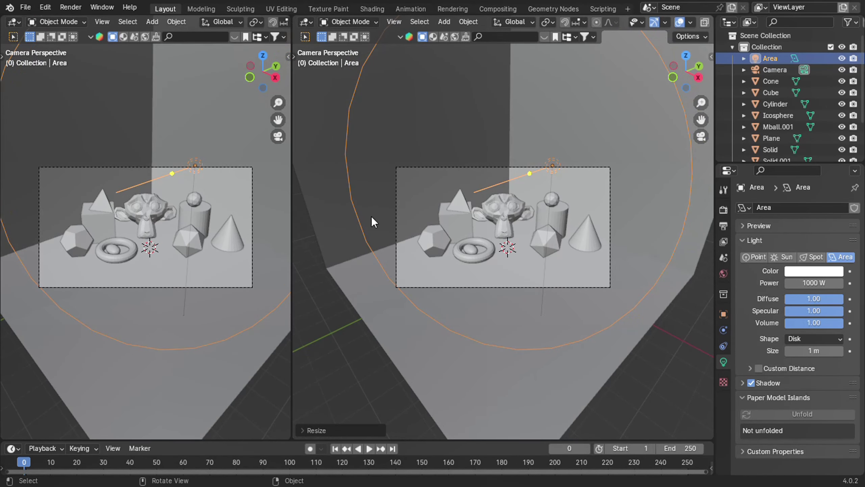
# Switch the narrower camera viewport to rendered shading and deselect the area light.
pyautogui.scroll(2, 104, 268)
pyautogui.press('z')
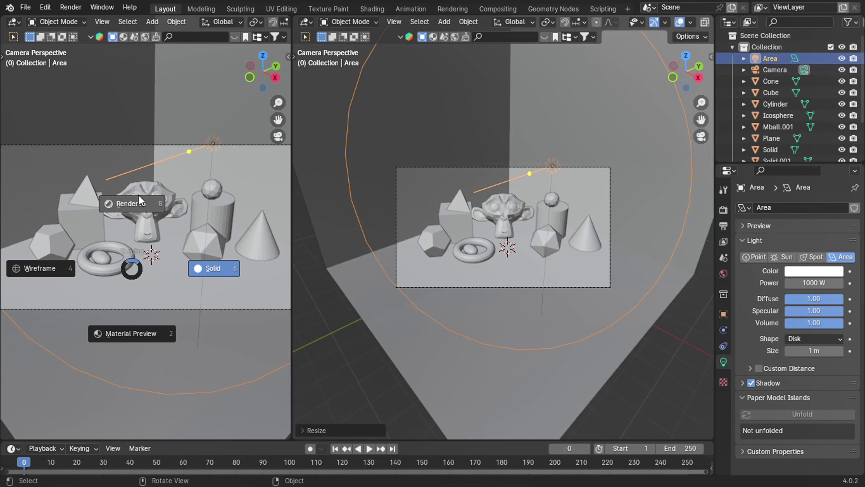
pyautogui.click(138, 195)
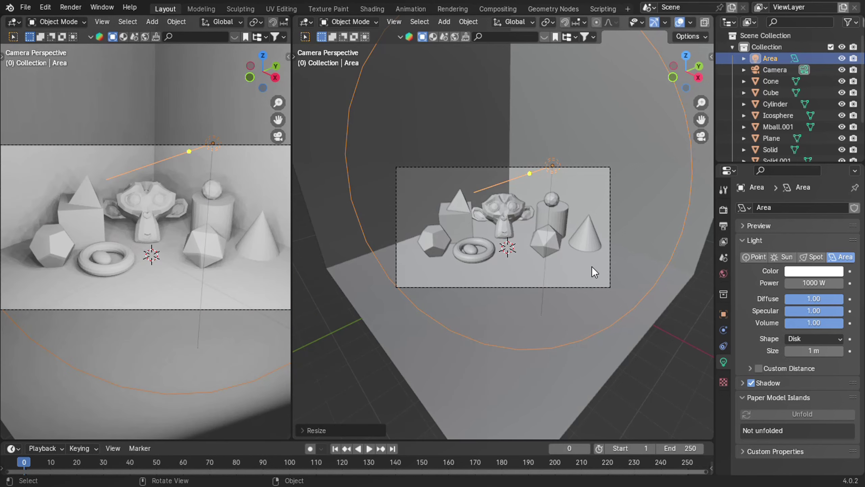
pyautogui.click(681, 341)
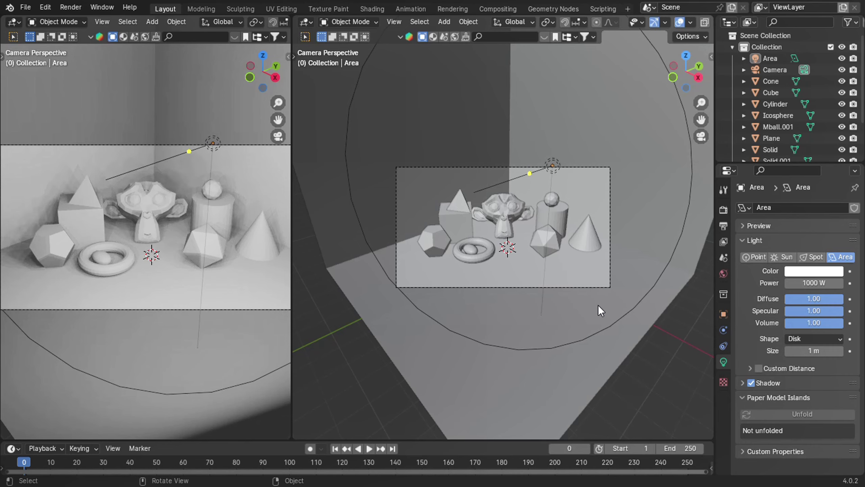
pyautogui.moveTo(598, 305); pyautogui.dragTo(598, 306, button='middle')
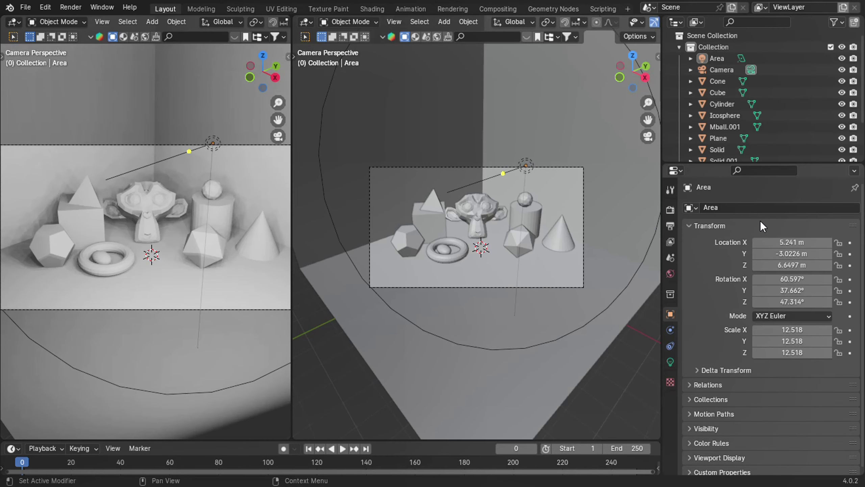
# Set the scene's render engine to Cycles.
pyautogui.click(669, 211)
pyautogui.click(788, 208)
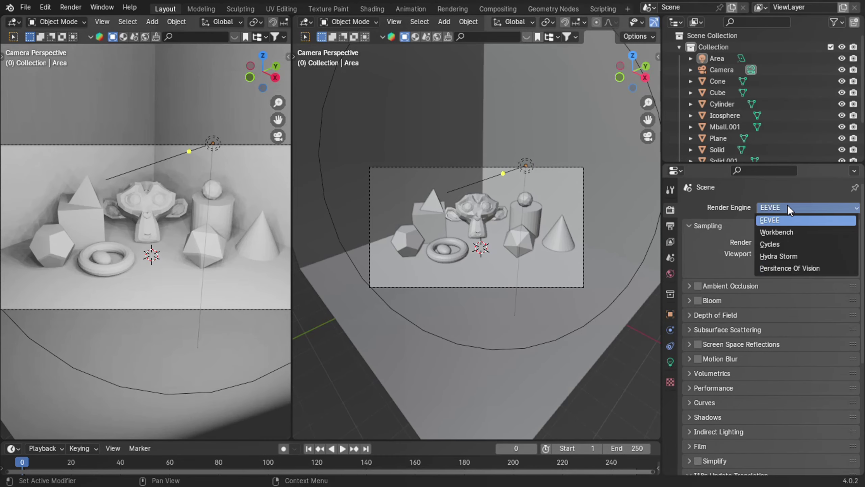
pyautogui.click(783, 243)
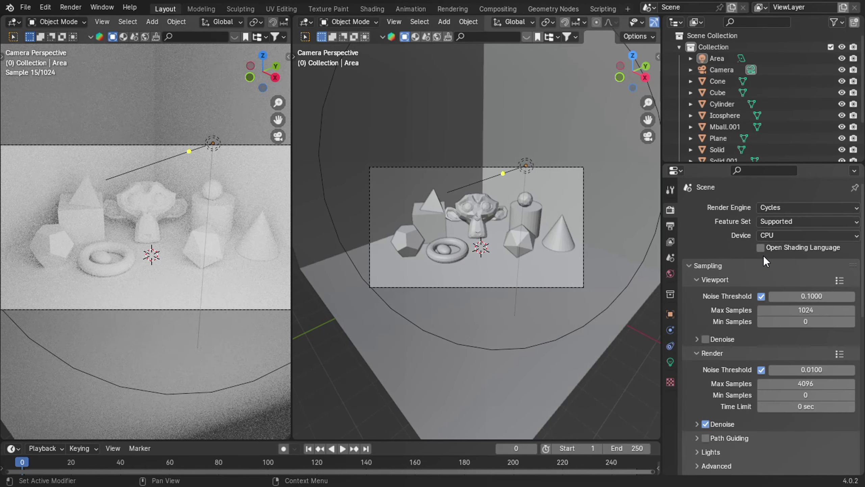
# Add a Grease Pencil stroke and move it up above the objects, outside the camera frame.
pyautogui.click(489, 318)
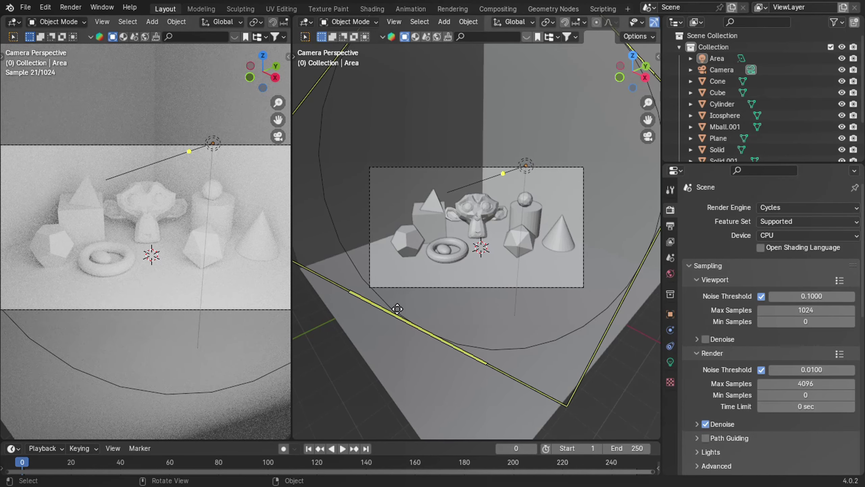
pyautogui.hotkey('shift', 'a')
pyautogui.moveTo(397, 309)
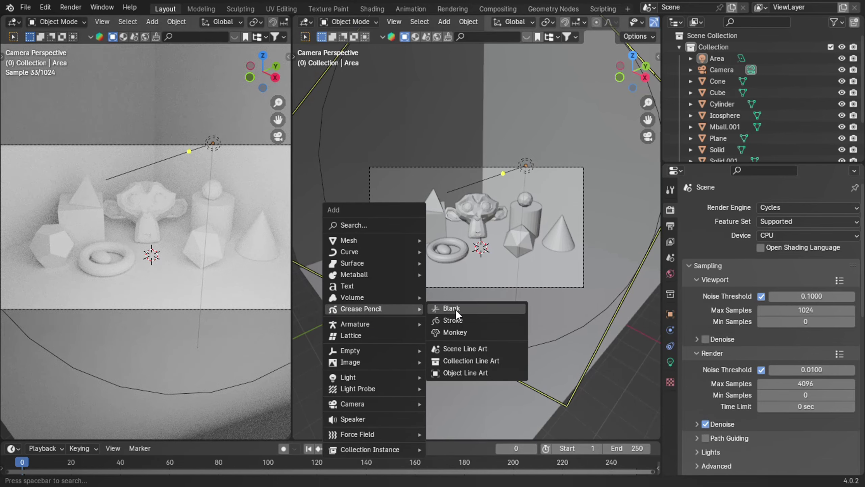
pyautogui.click(455, 323)
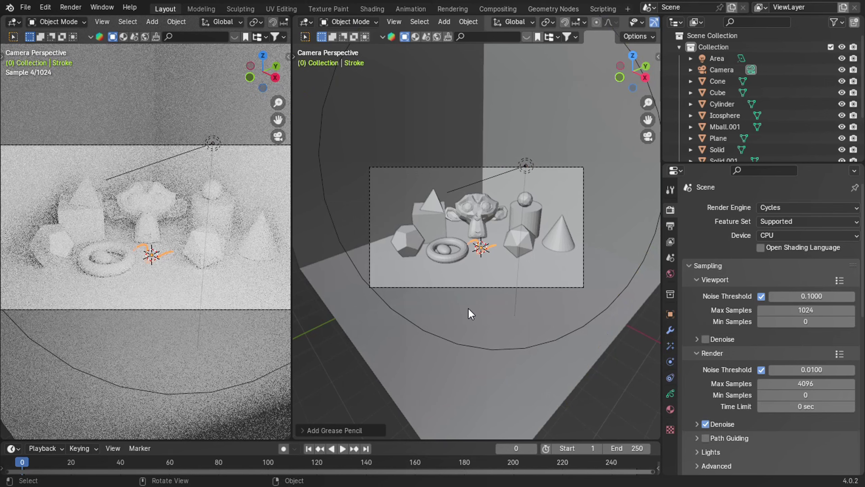
pyautogui.press('g')
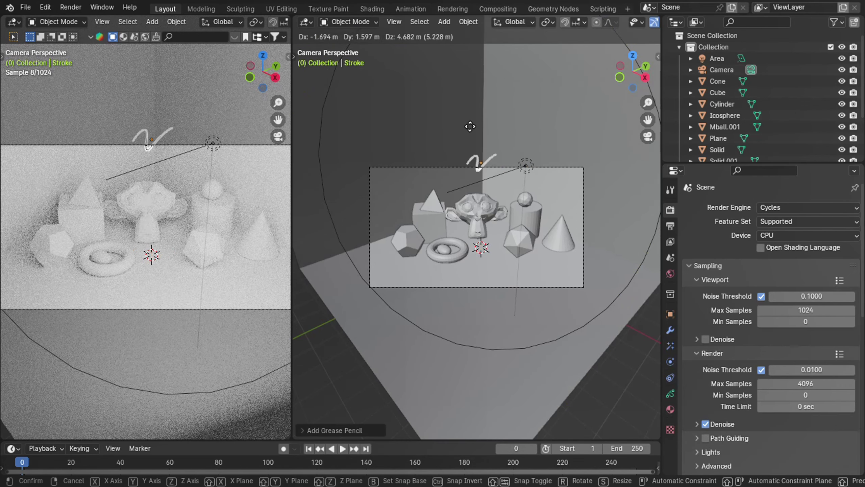
pyautogui.click(464, 156)
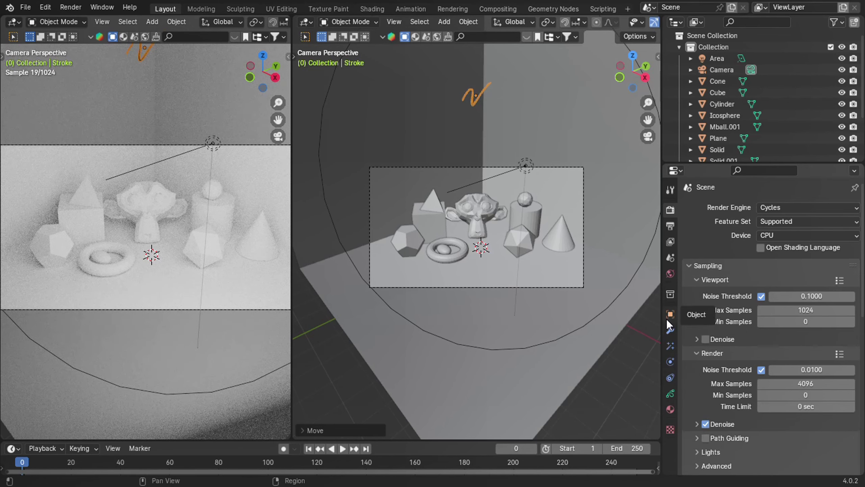
# Add a Line Art modifier to the Grease Pencil stroke.
pyautogui.click(669, 332)
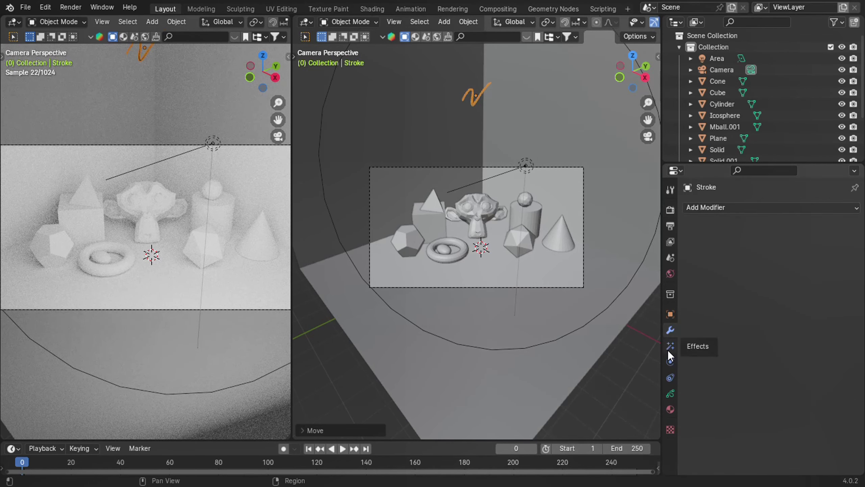
pyautogui.click(706, 205)
pyautogui.click(660, 296)
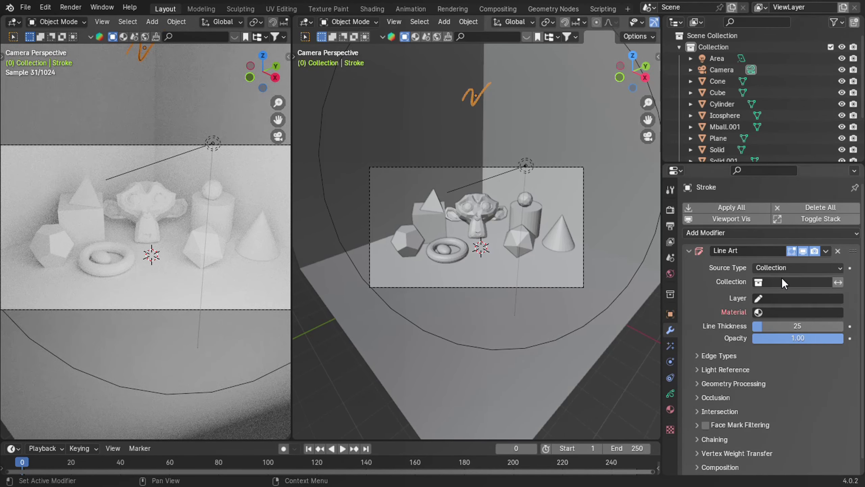
# Try the scene's Collection and a single object as the Line Art source.
pyautogui.click(781, 277)
pyautogui.click(769, 296)
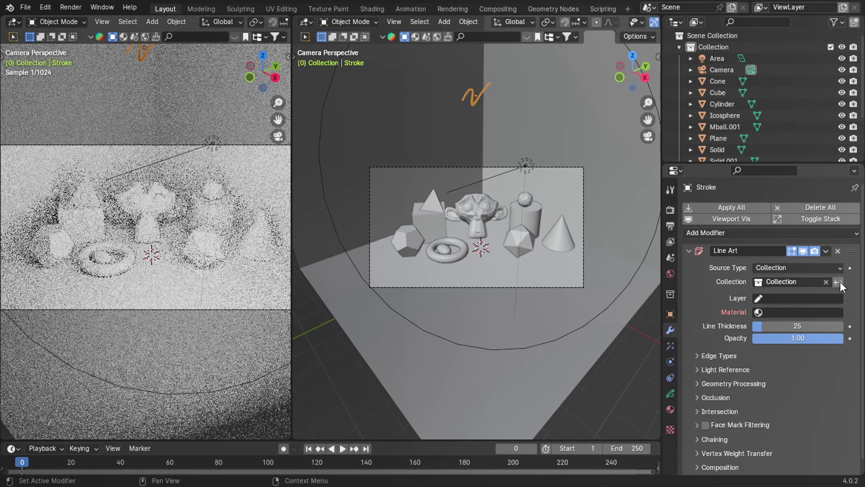
pyautogui.click(814, 268)
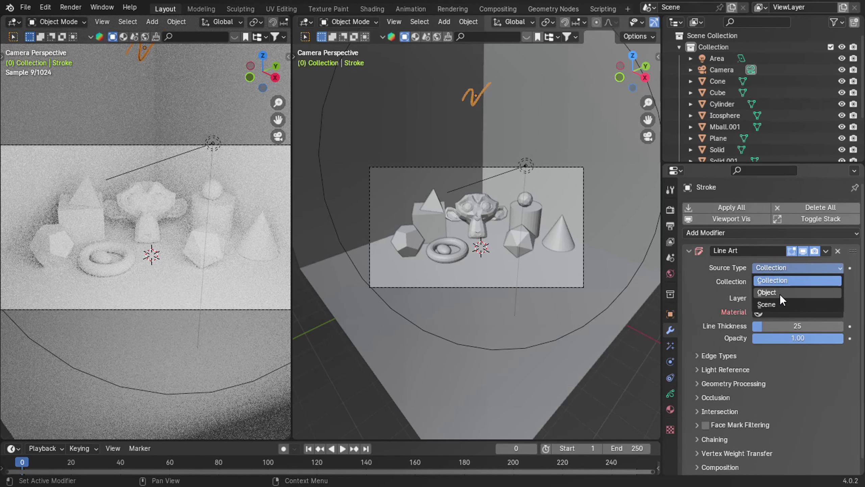
pyautogui.click(780, 294)
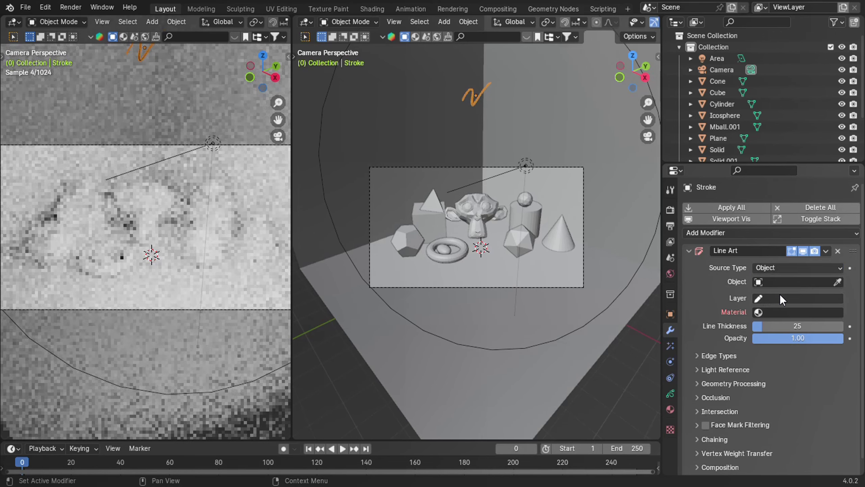
pyautogui.click(784, 281)
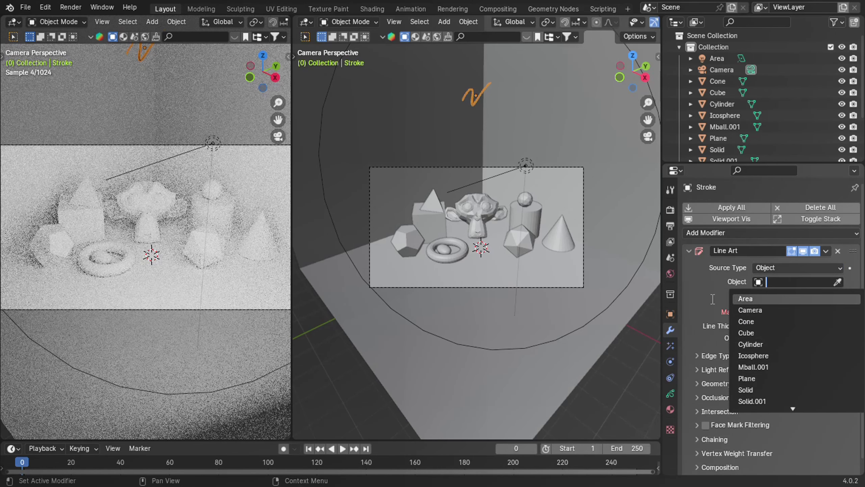
pyautogui.click(730, 298)
# Set the Line Art source type to Scene, its layer to Lines and its material to Black, and deselect the stroke.
pyautogui.click(803, 268)
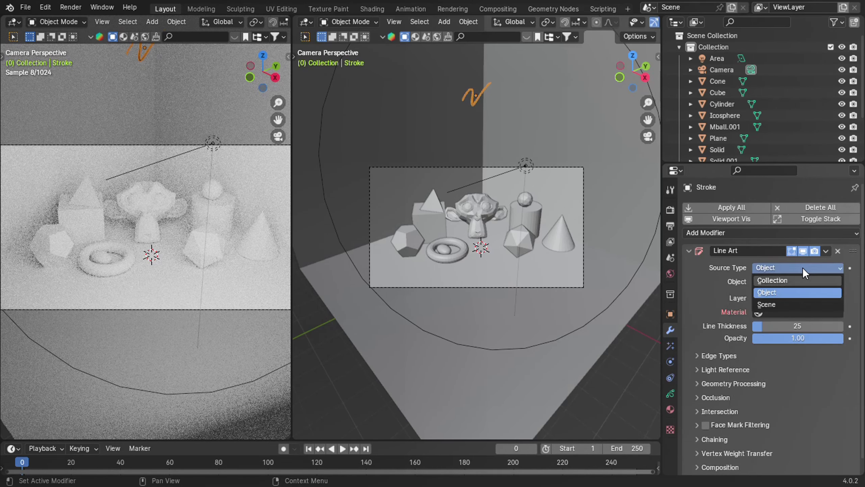
pyautogui.click(779, 308)
pyautogui.click(803, 285)
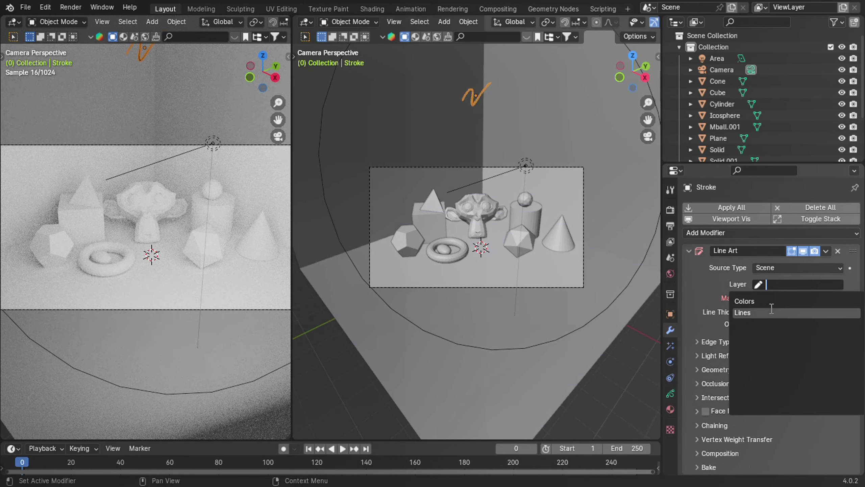
pyautogui.click(764, 300)
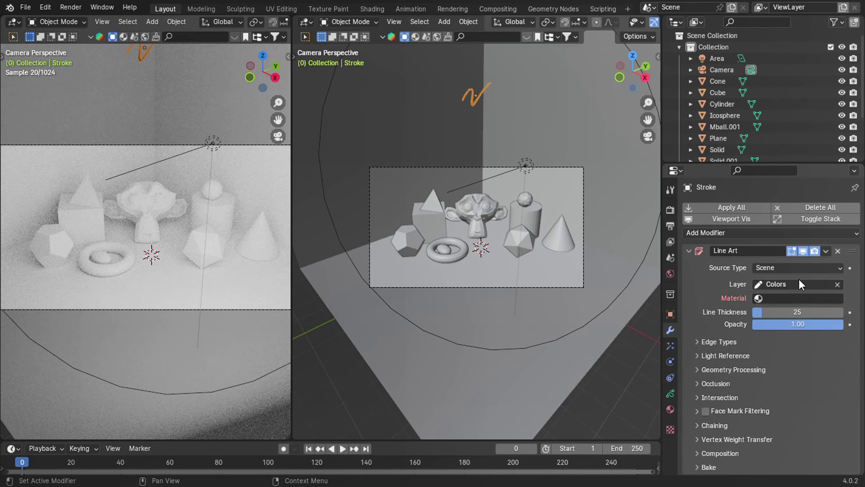
pyautogui.click(789, 285)
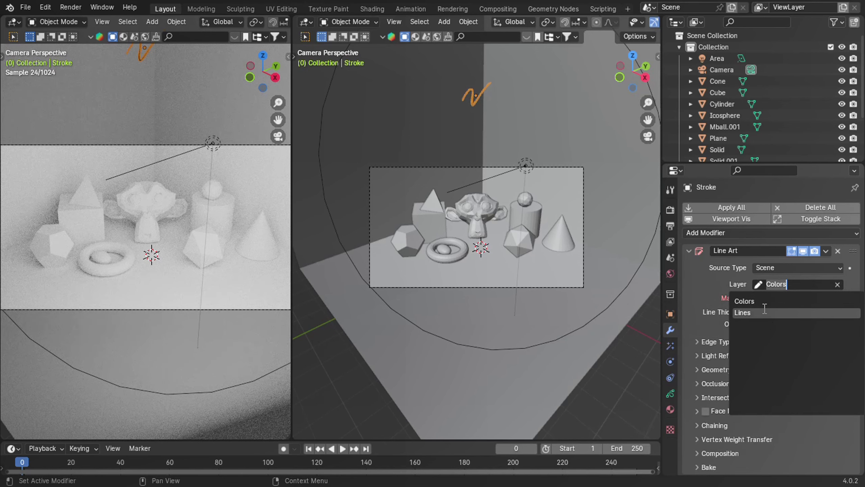
pyautogui.click(792, 312)
pyautogui.click(794, 299)
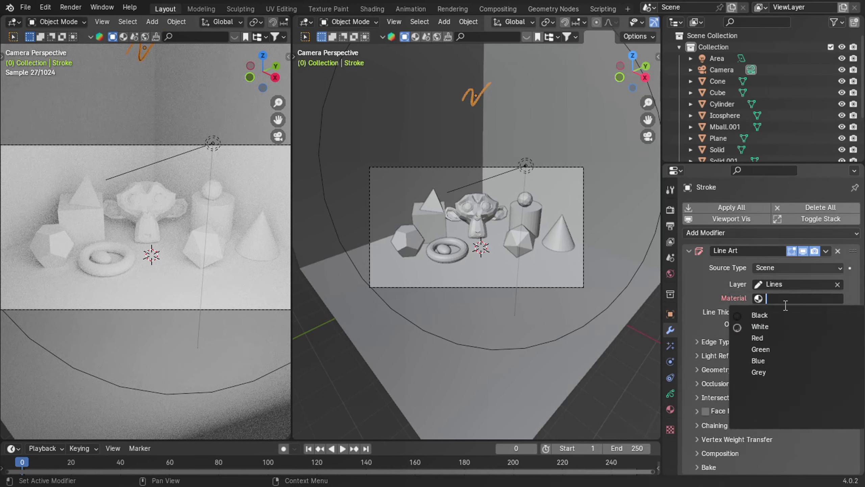
pyautogui.click(762, 318)
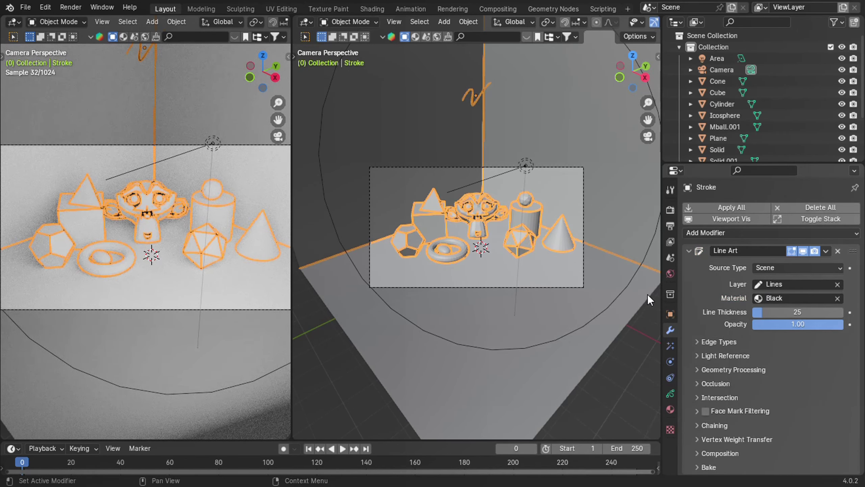
pyautogui.click(628, 341)
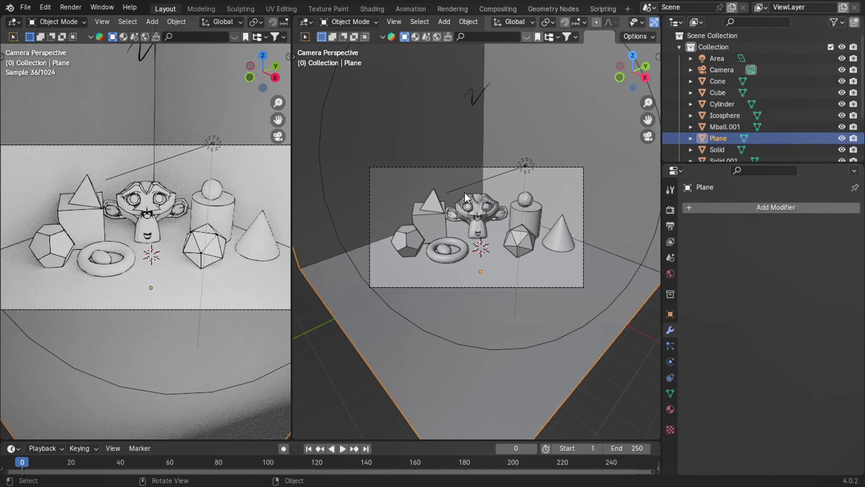
# Shade the monkey head smooth and check its outlines up close.
pyautogui.scroll(5, 493, 220)
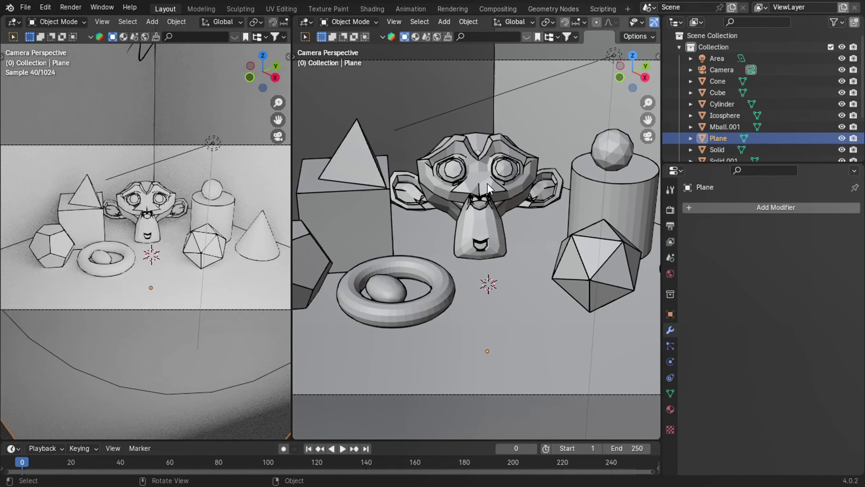
pyautogui.click(488, 183)
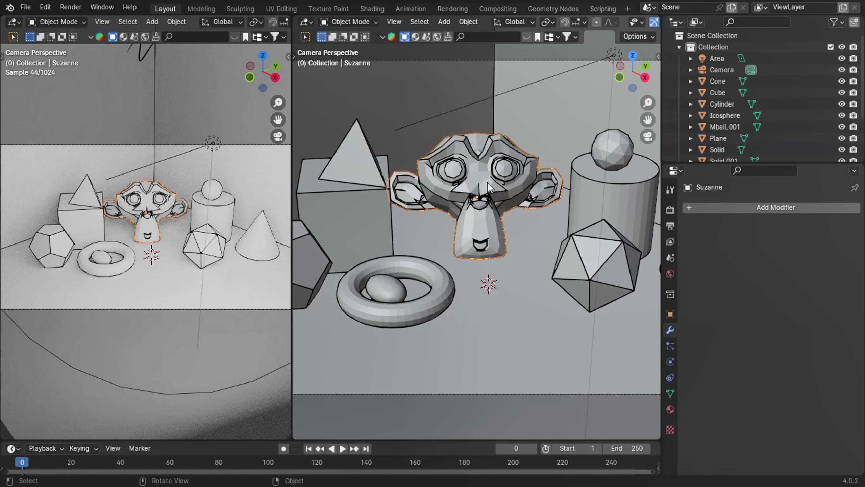
pyautogui.rightClick(488, 184)
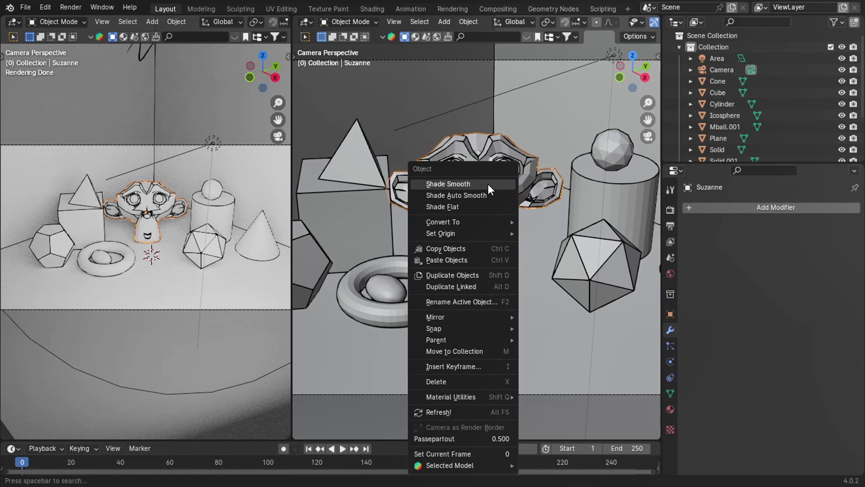
pyautogui.click(482, 183)
pyautogui.scroll(-5, 482, 184)
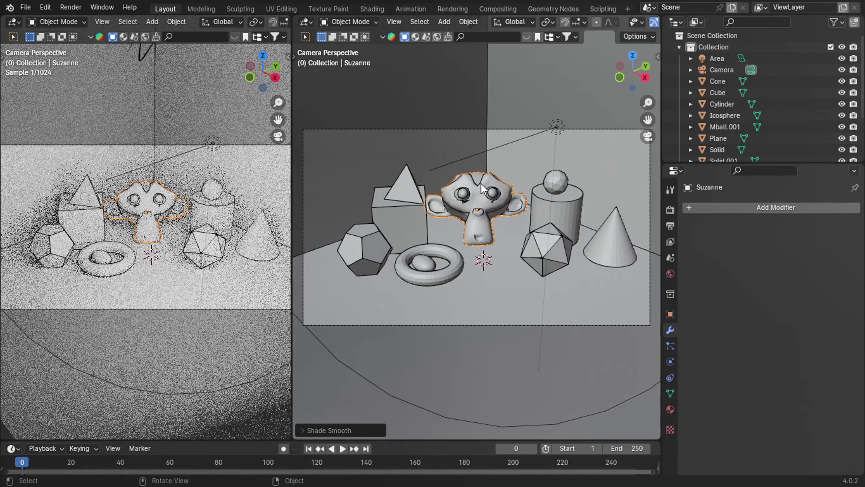
pyautogui.scroll(4, 482, 185)
pyautogui.scroll(3, 483, 189)
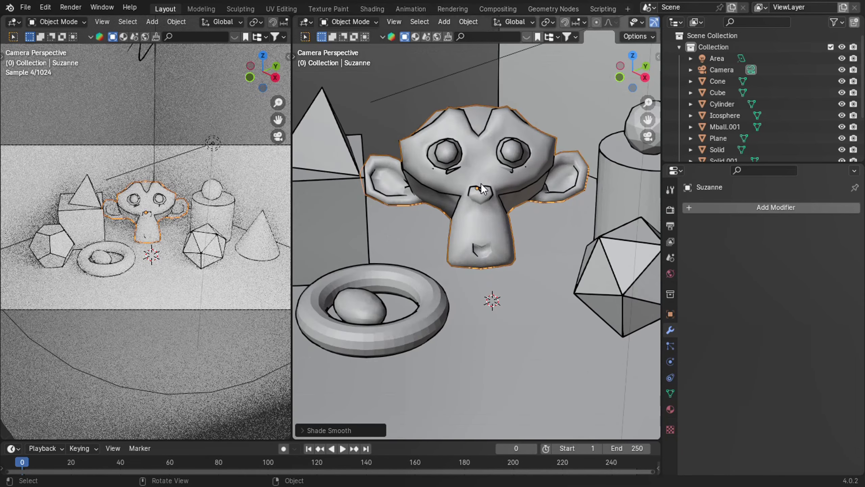
pyautogui.scroll(-6, 482, 184)
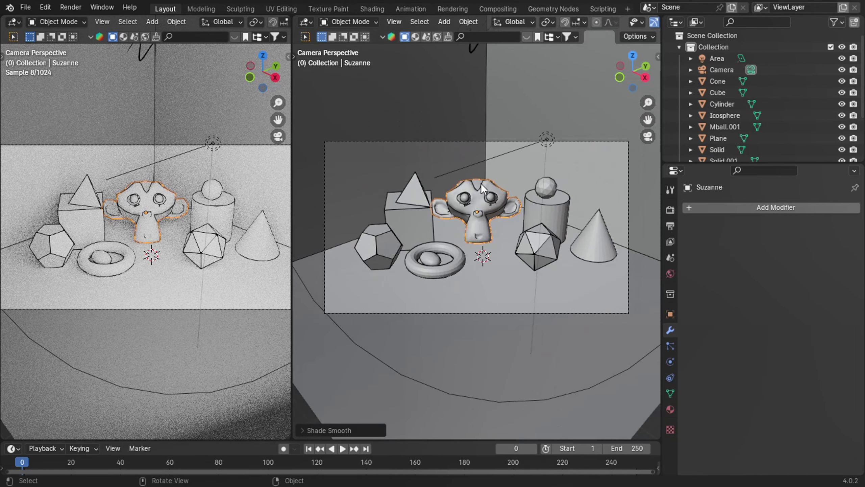
pyautogui.scroll(2, 481, 184)
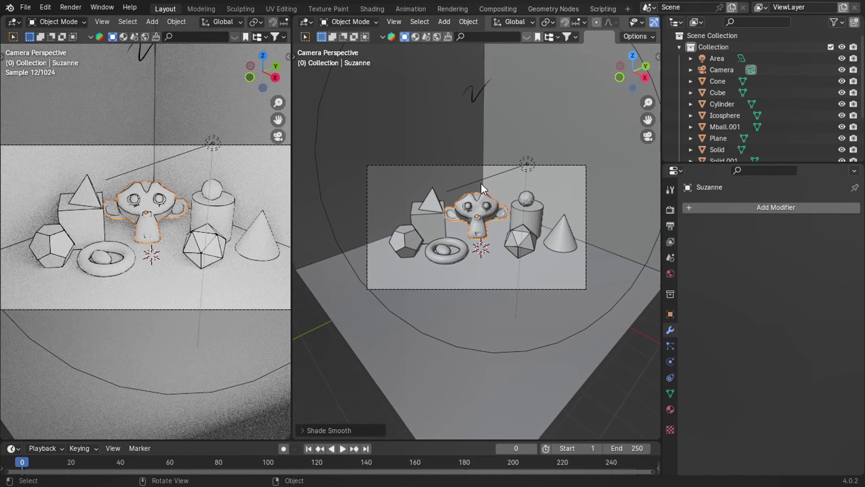
# Temporarily hide the wall plane to inspect the line art from behind the objects, restoring the plane and the camera view.
pyautogui.moveTo(481, 183); pyautogui.dragTo(418, 191, button='middle')
pyautogui.scroll(1, 499, 175)
pyautogui.scroll(-3, 499, 175)
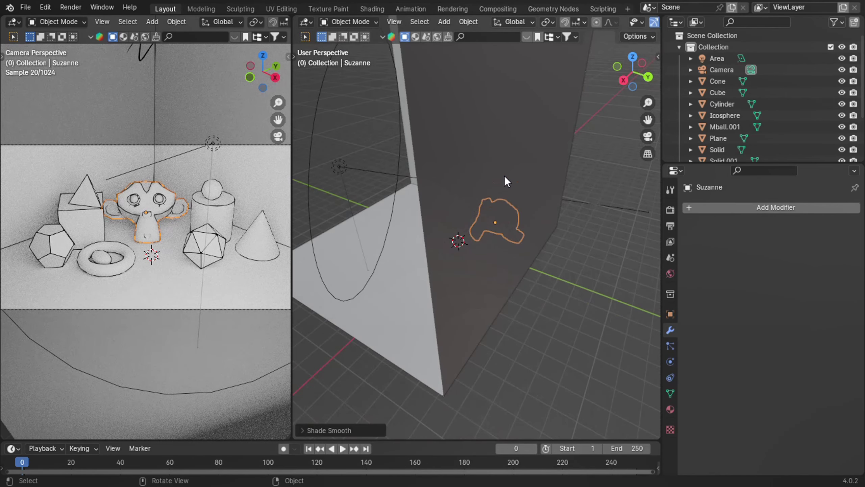
pyautogui.click(504, 176)
pyautogui.press('h')
pyautogui.moveTo(505, 176); pyautogui.dragTo(421, 160, button='middle')
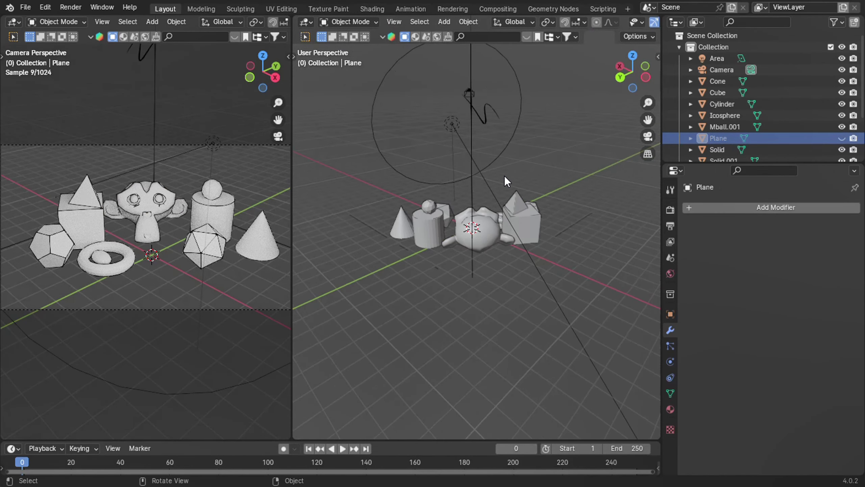
pyautogui.scroll(5, 504, 176)
pyautogui.moveTo(504, 176); pyautogui.dragTo(556, 178, button='middle')
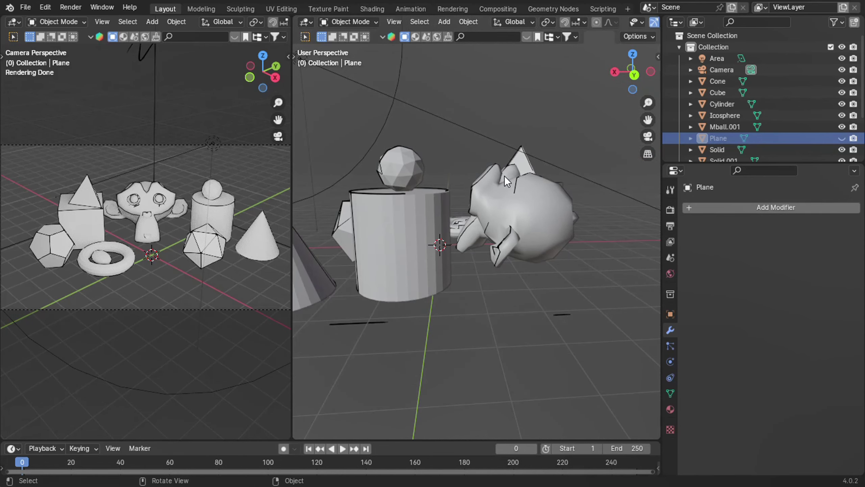
pyautogui.hotkey('alt', 'h')
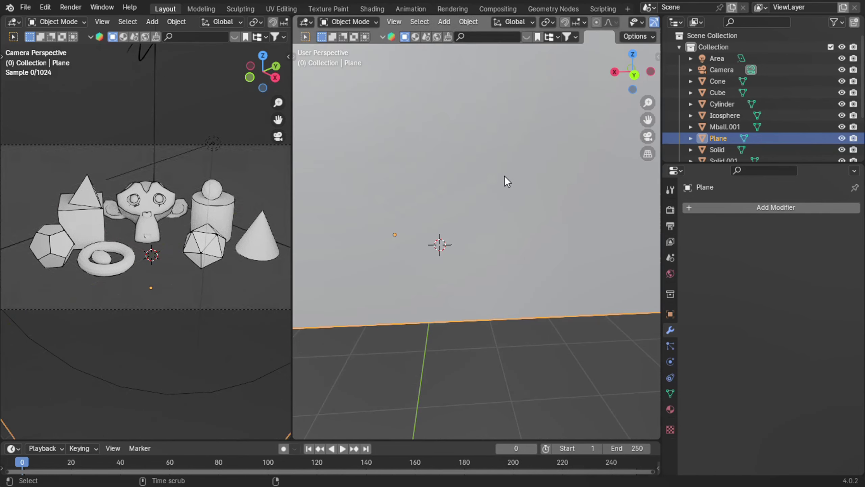
pyautogui.moveTo(504, 176); pyautogui.dragTo(561, 189, button='middle')
pyautogui.scroll(-5, 505, 175)
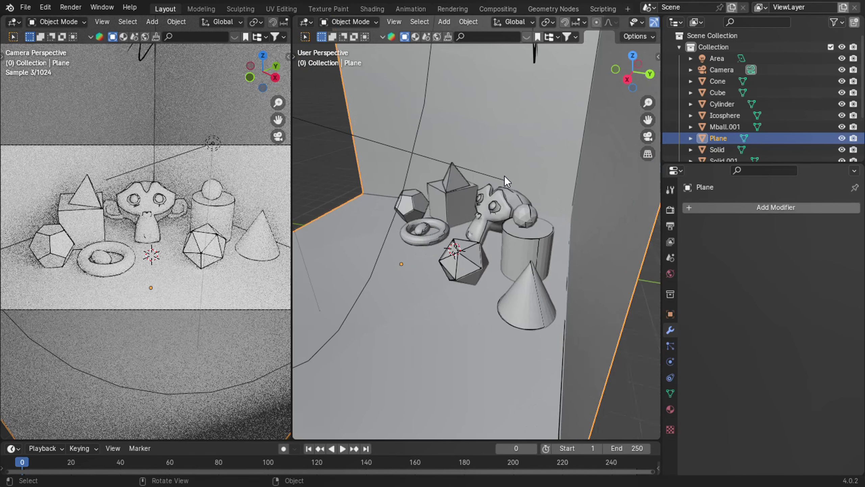
pyautogui.press('KP_0')
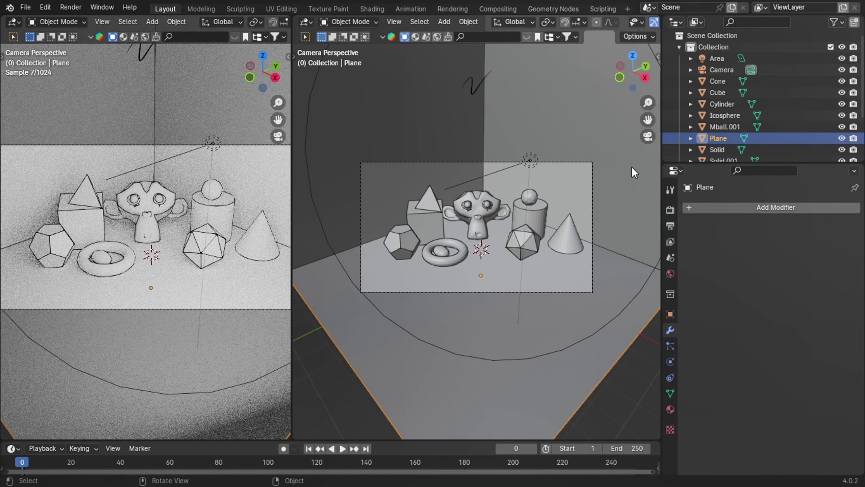
pyautogui.click(593, 195)
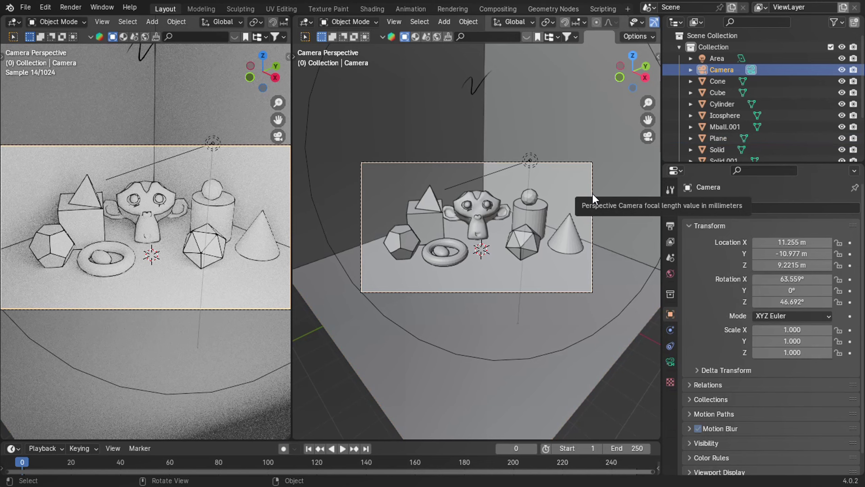
pyautogui.press('g')
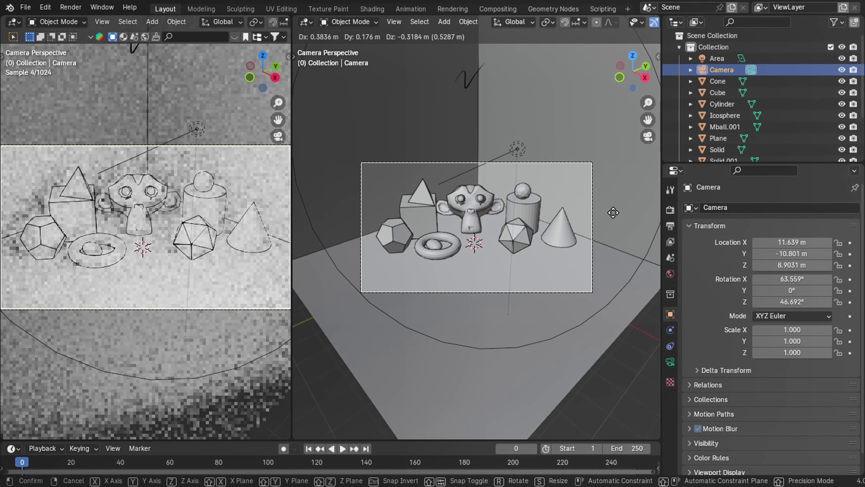
pyautogui.rightClick(613, 212)
# Lock the camera to the view, then try a steeper camera angle by orbiting and undo the change.
pyautogui.press('n')
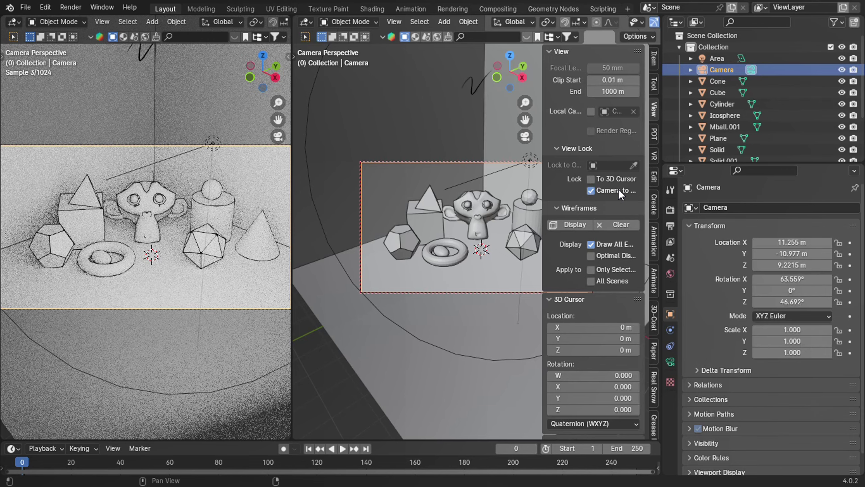
pyautogui.press('n')
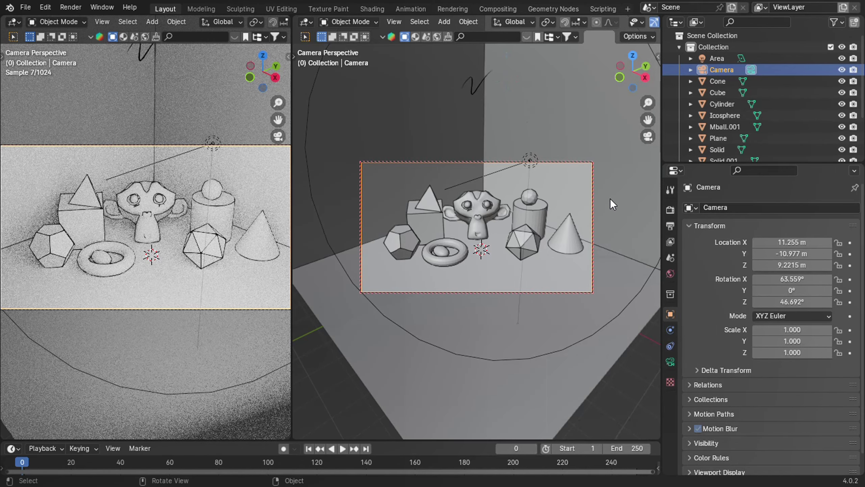
pyautogui.moveTo(610, 198); pyautogui.dragTo(601, 211, button='middle')
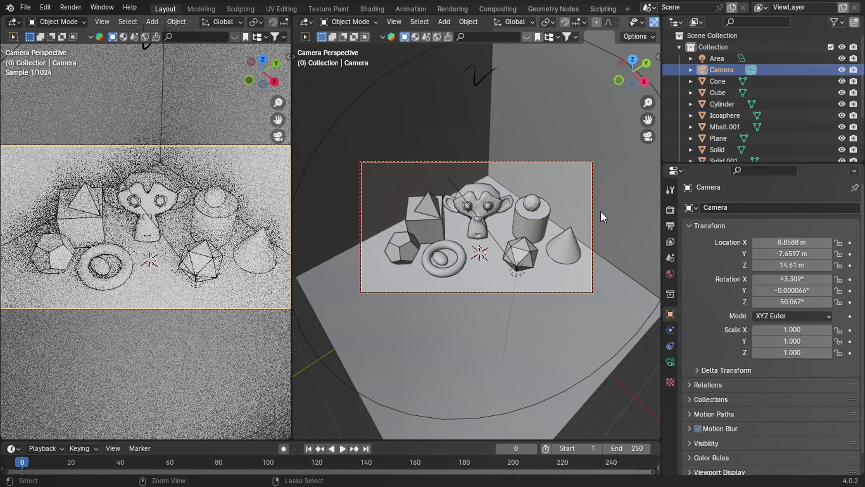
pyautogui.hotkey('ctrl', 'z')
pyautogui.hotkey('ctrl', 'z')
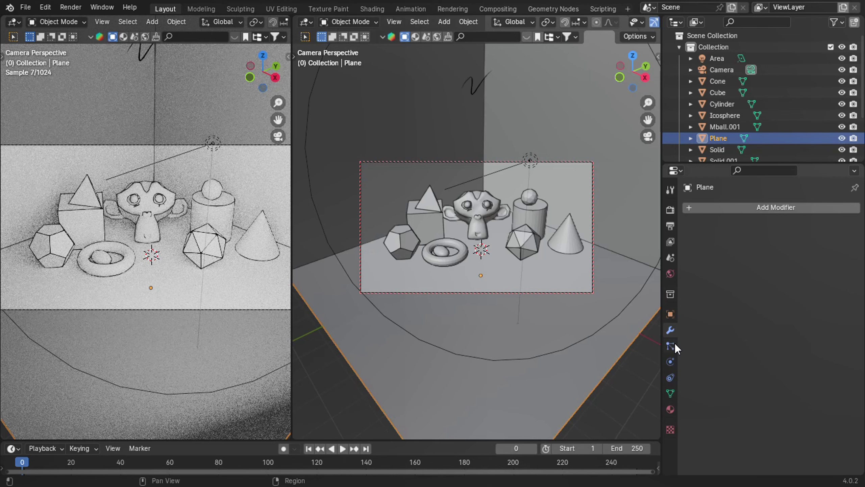
# Make the Line Art stroke the active object, clear its selection highlight, and check the materials available for its lines.
pyautogui.click(476, 88)
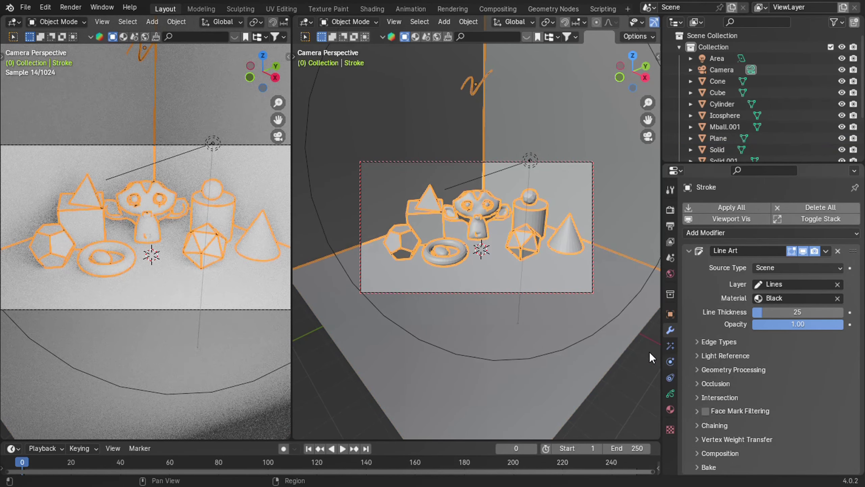
pyautogui.click(625, 373)
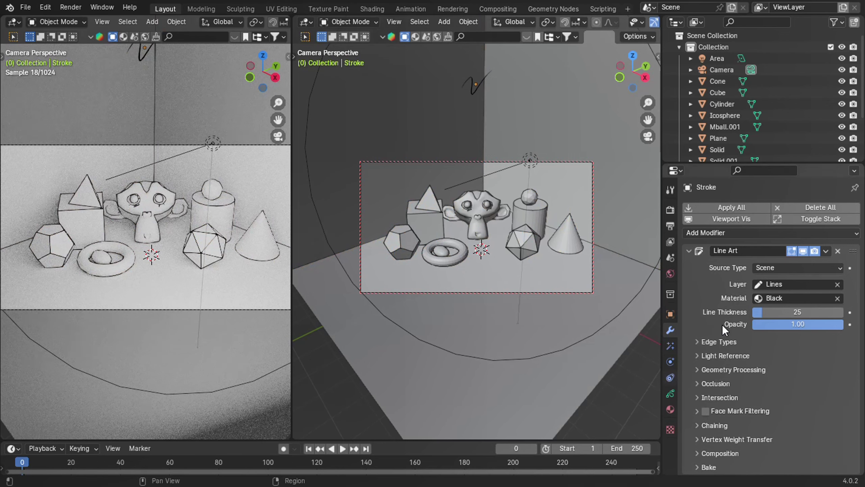
pyautogui.click(788, 298)
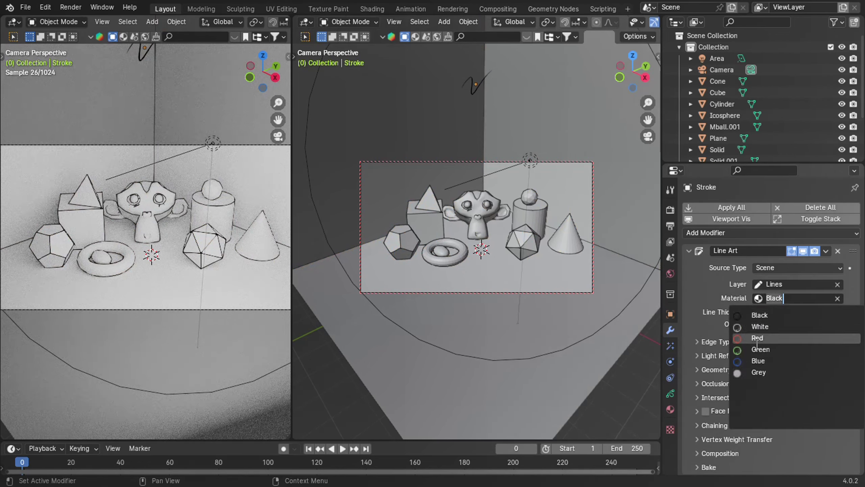
pyautogui.click(723, 323)
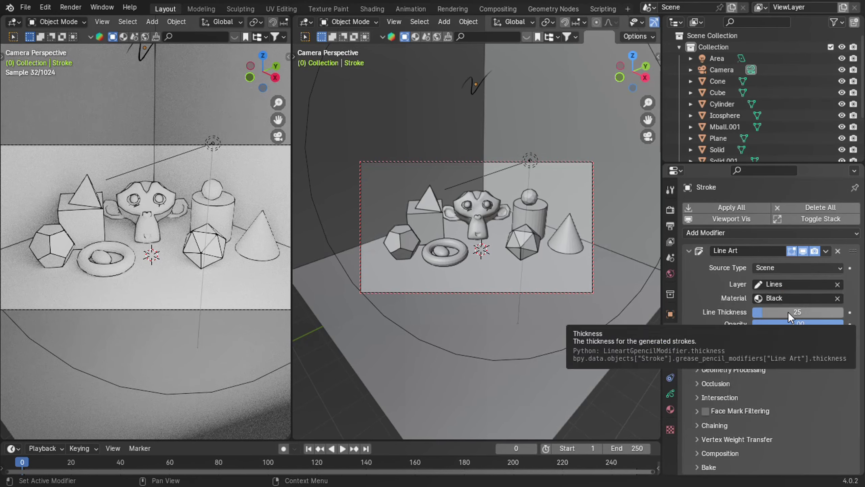
# Try Line Art thicknesses of 200 and 1, and set the line thickness to 35.
pyautogui.moveTo(788, 312)
pyautogui.mouseDown()
pyautogui.moveTo(96, 312)
pyautogui.moveTo(254, 308)
pyautogui.moveTo(106, 322)
pyautogui.moveTo(370, 325)
pyautogui.mouseUp()
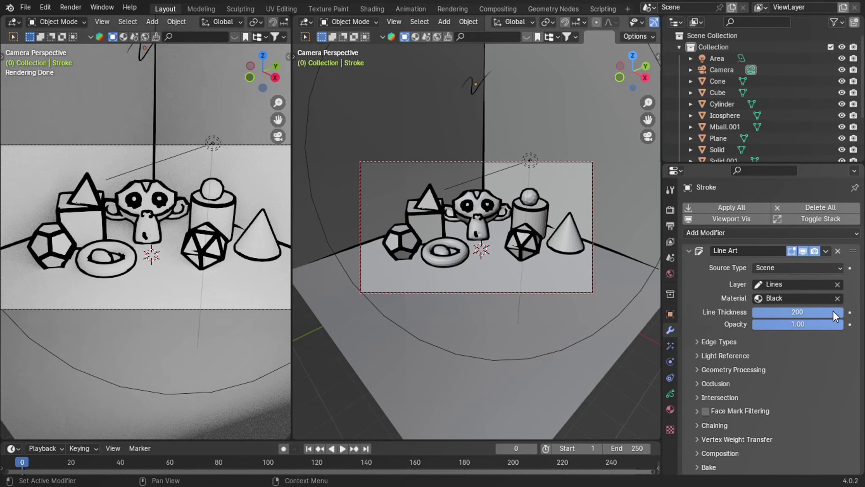
pyautogui.click(812, 312)
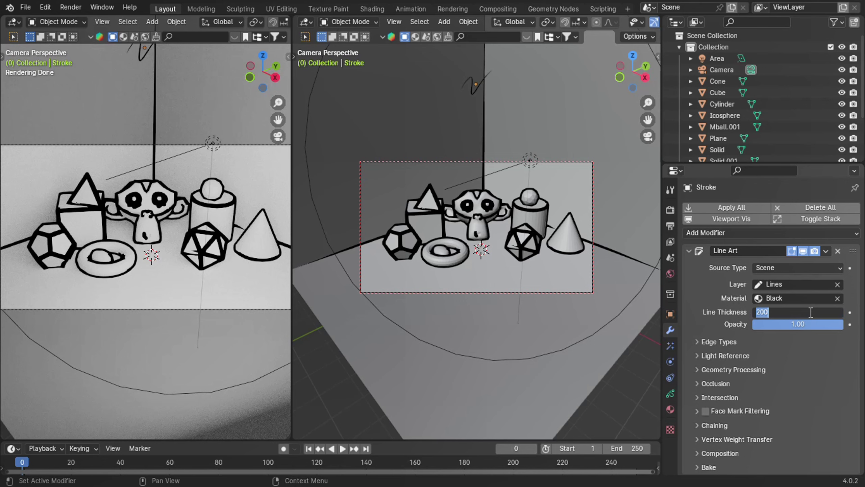
pyautogui.write('35')
pyautogui.press('Return')
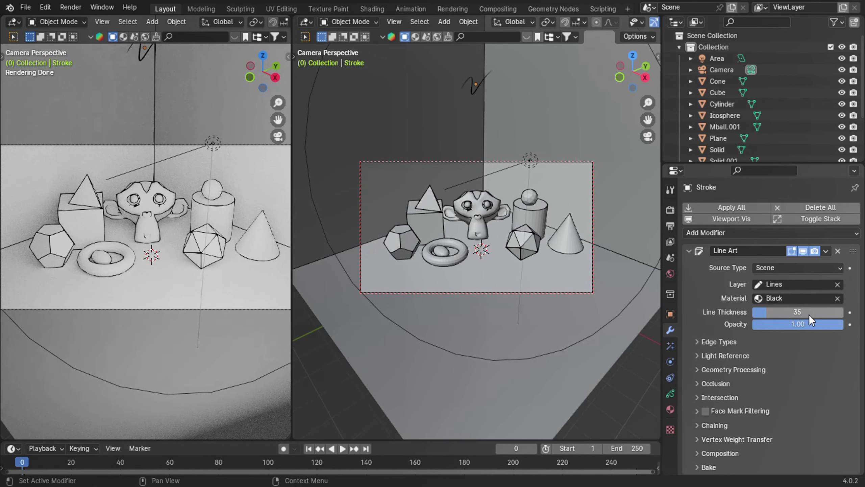
pyautogui.moveTo(821, 314); pyautogui.dragTo(777, 320)
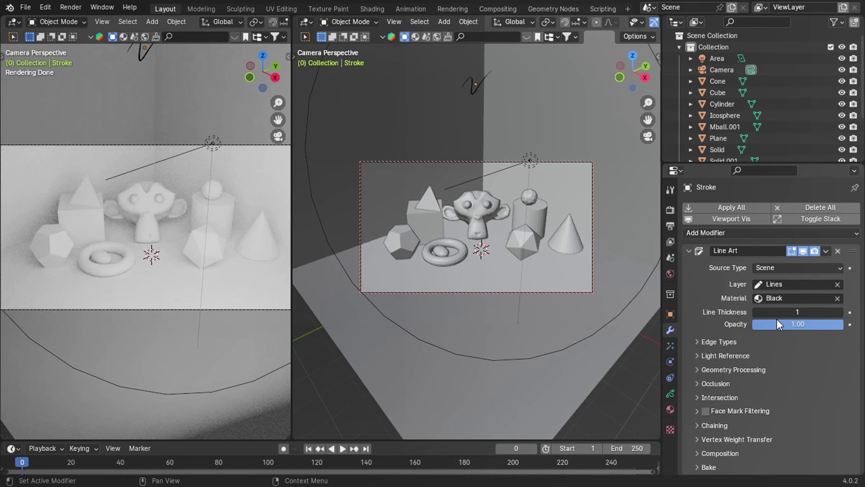
pyautogui.click(785, 311)
pyautogui.write('35')
pyautogui.press('Return')
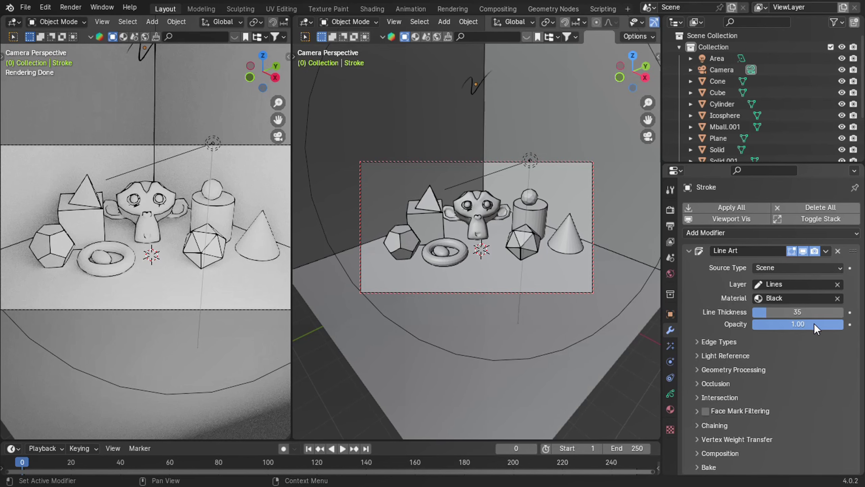
# Lower the Line Art opacity to 0.84.
pyautogui.moveTo(836, 323); pyautogui.dragTo(744, 328)
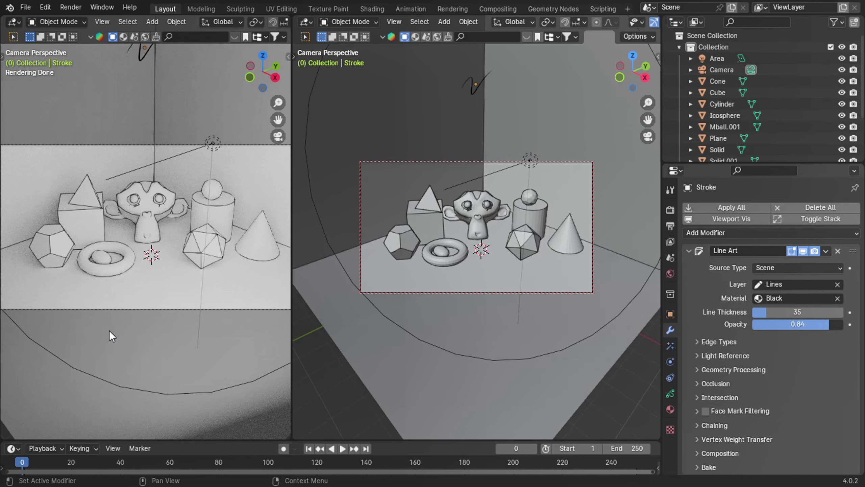